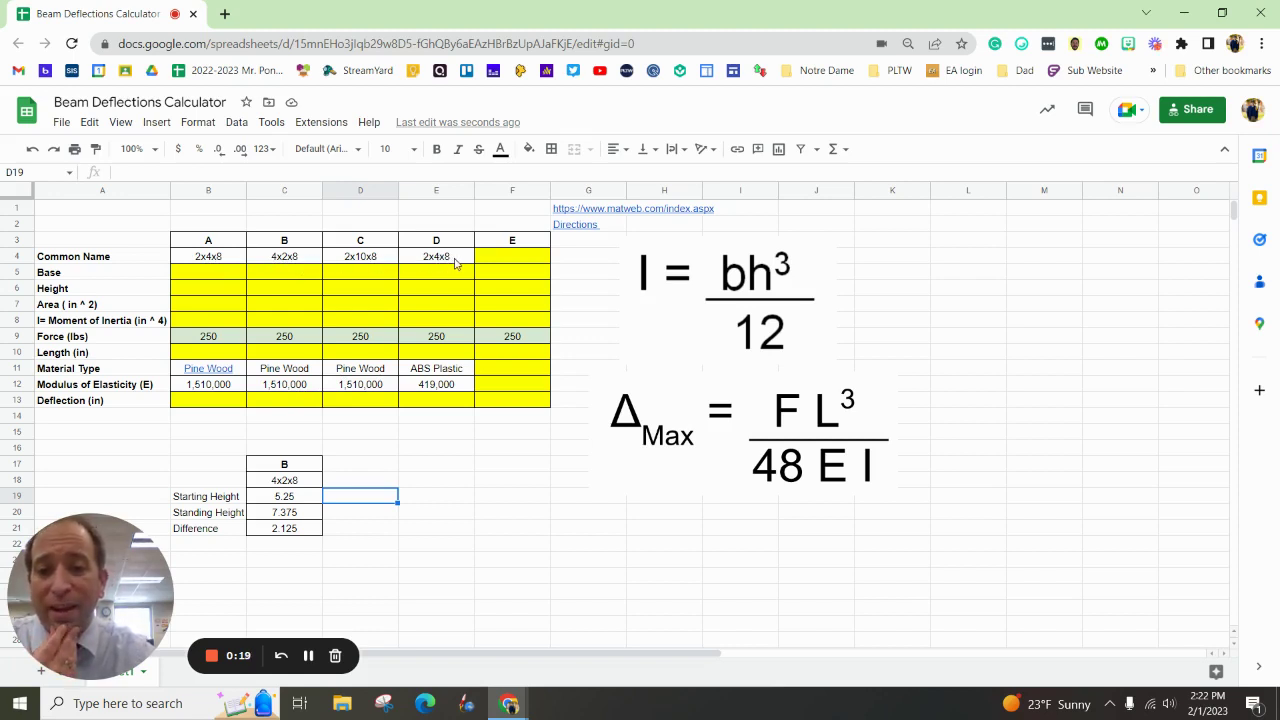
Step: Review the beam table's empty column E, the material types, the moduli of elasticity and the MatWeb reference link
{"action": "left_click", "coordinate": [518, 261]}
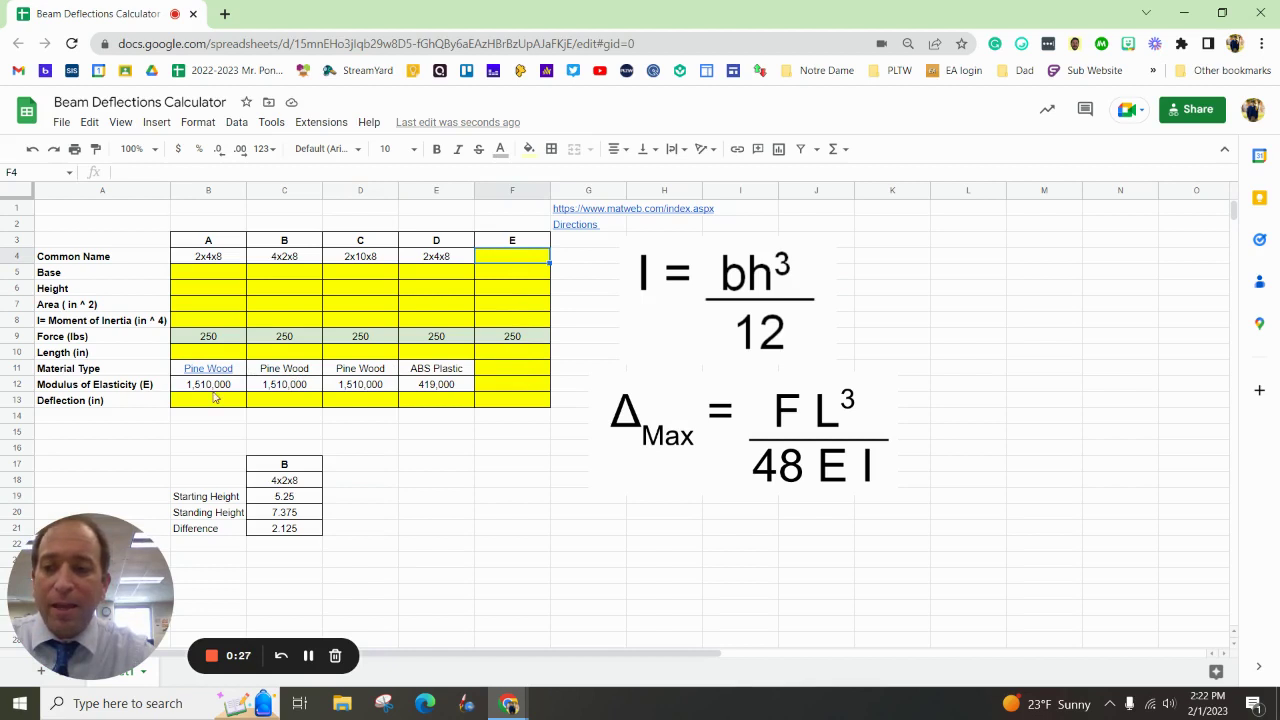
{"action": "left_click", "coordinate": [374, 376]}
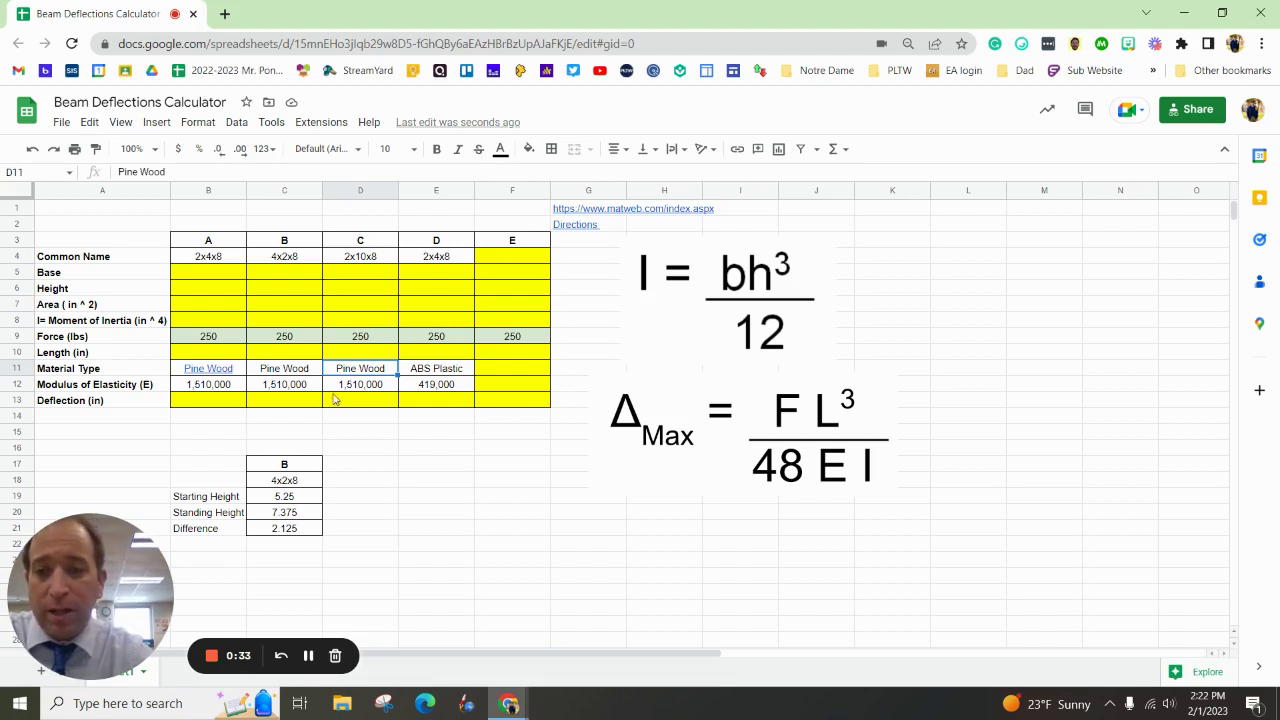
{"action": "left_click", "coordinate": [276, 391]}
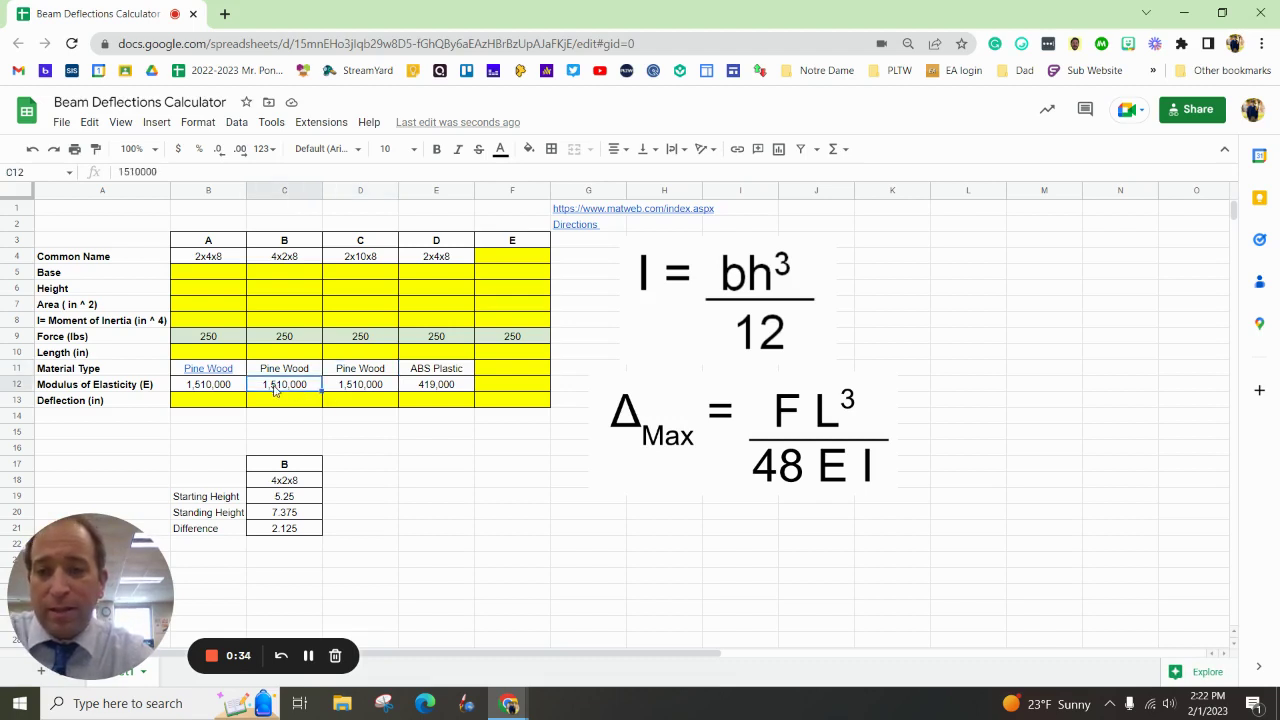
{"action": "left_click", "coordinate": [426, 377]}
{"action": "left_click", "coordinate": [430, 390]}
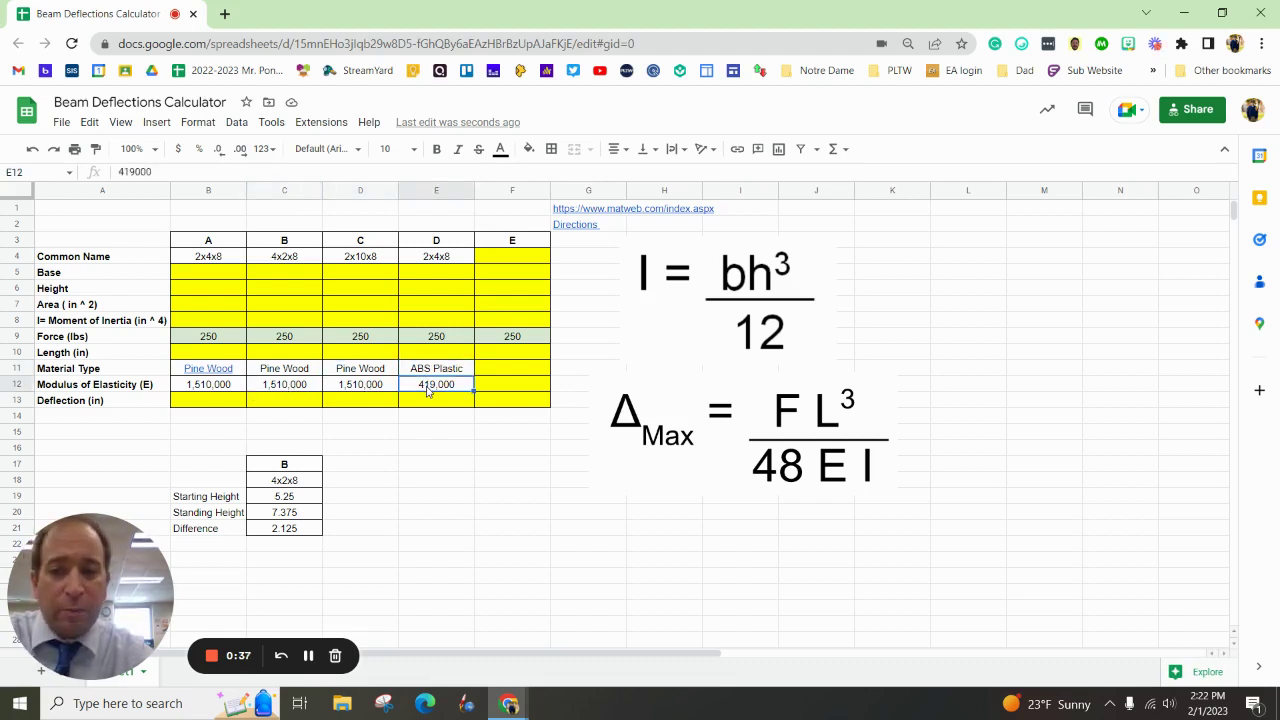
{"action": "left_click", "coordinate": [585, 212]}
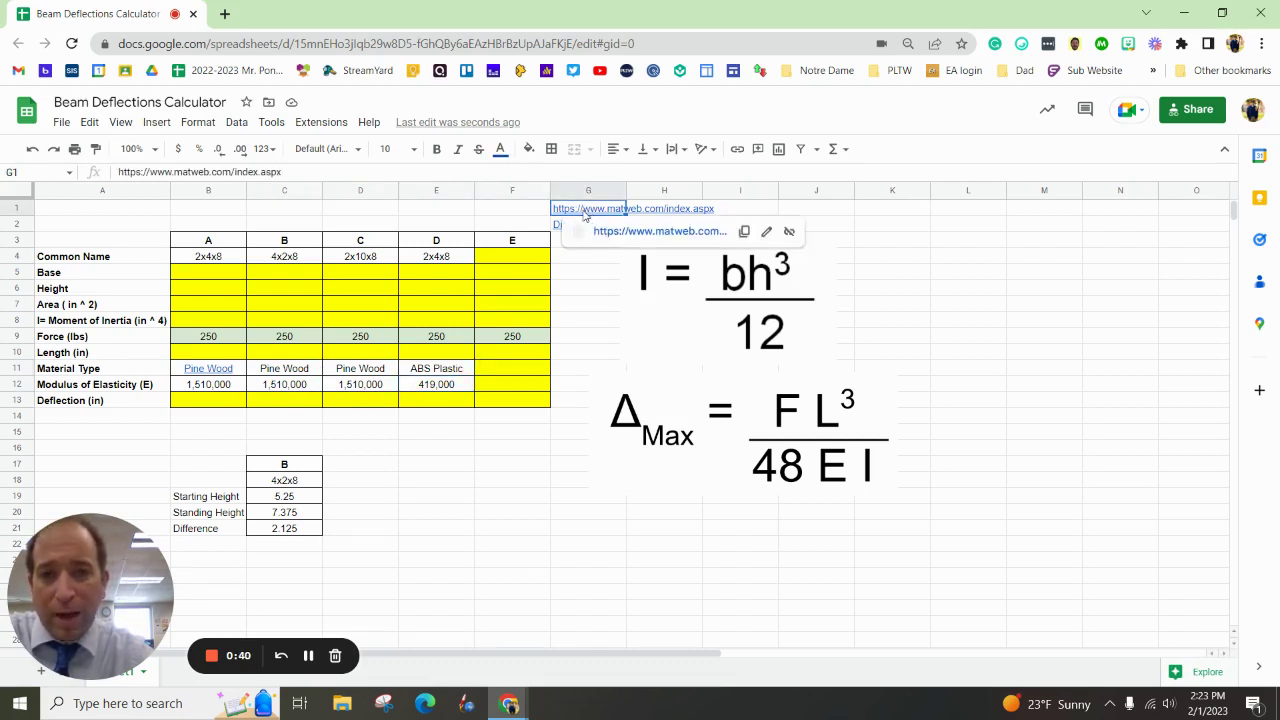
{"action": "left_click", "coordinate": [578, 318]}
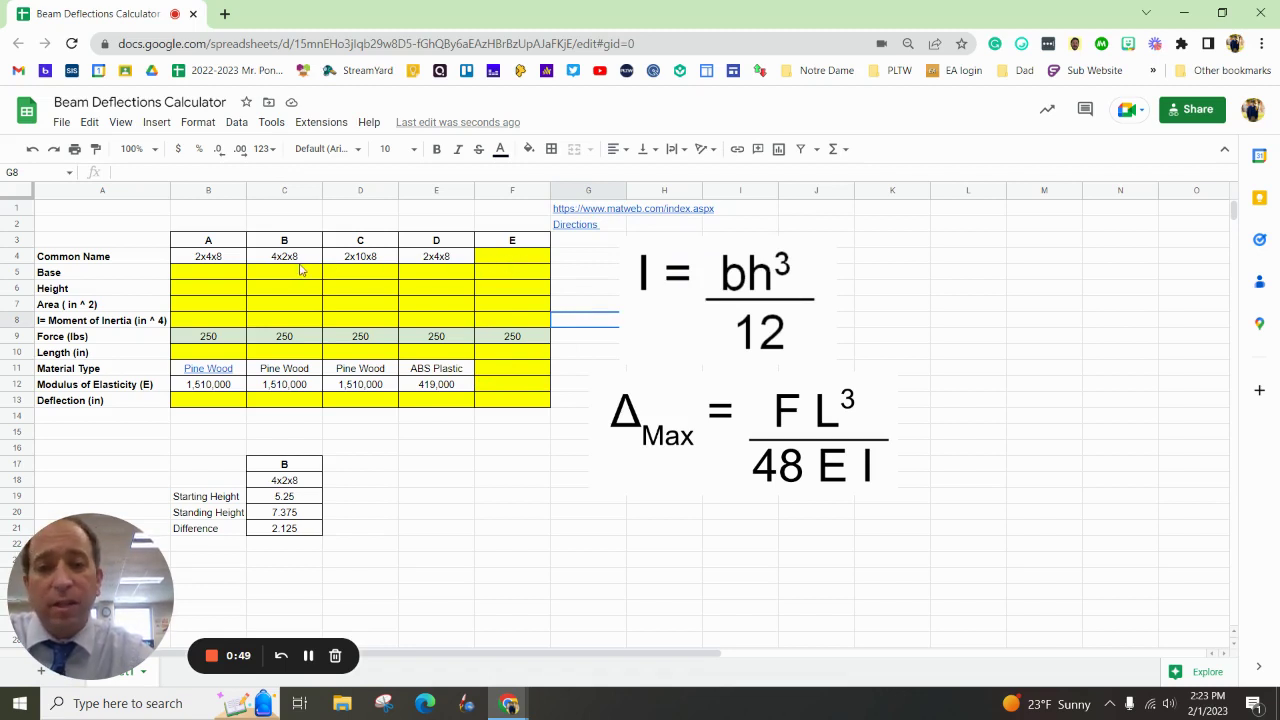
Step: Enter a base of 1.5 and a height of 3.5 for beam A, the first 2x4x8
{"action": "left_click", "coordinate": [195, 279]}
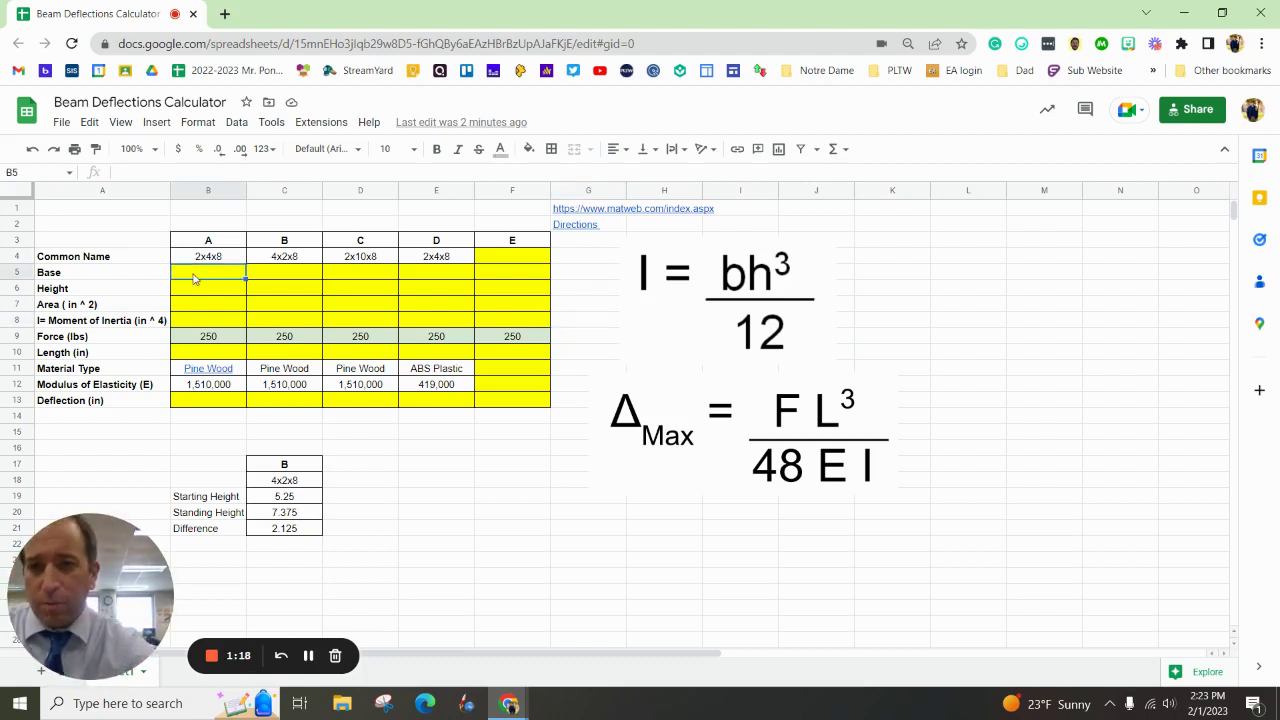
{"action": "type", "text": "1.5"}
{"action": "key", "text": "Return"}
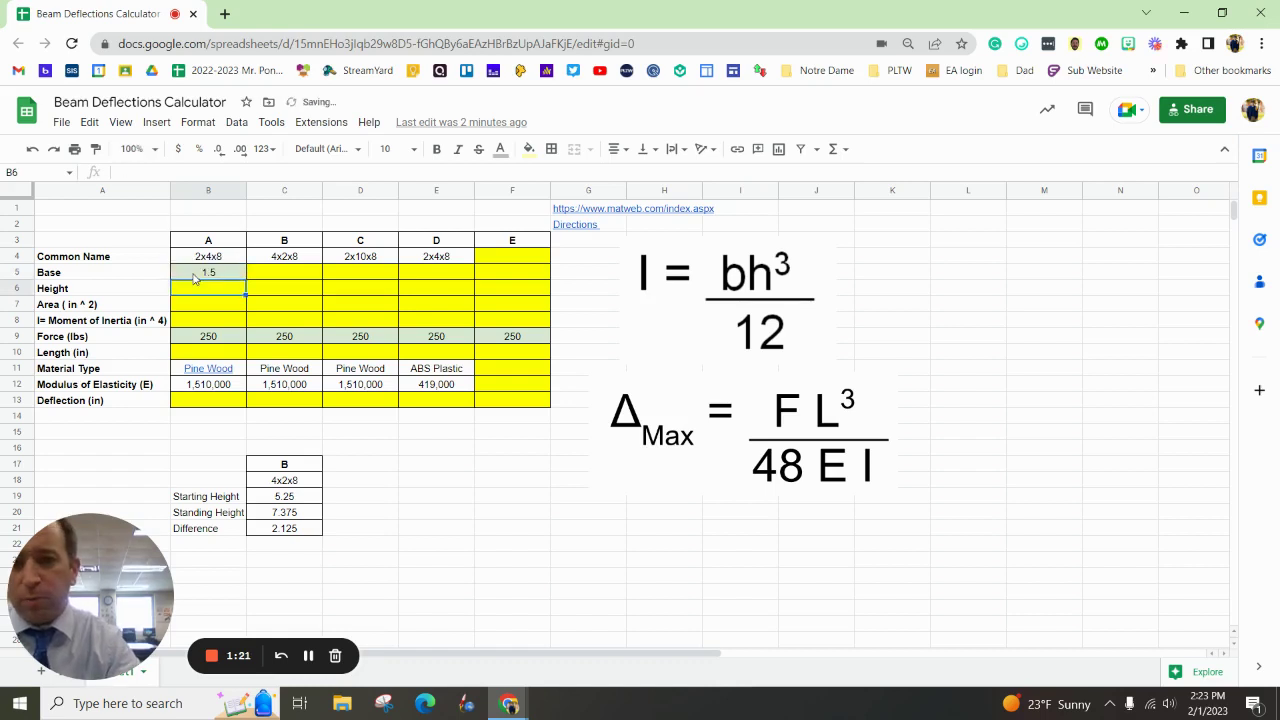
{"action": "type", "text": "3.5"}
{"action": "key", "text": "Return"}
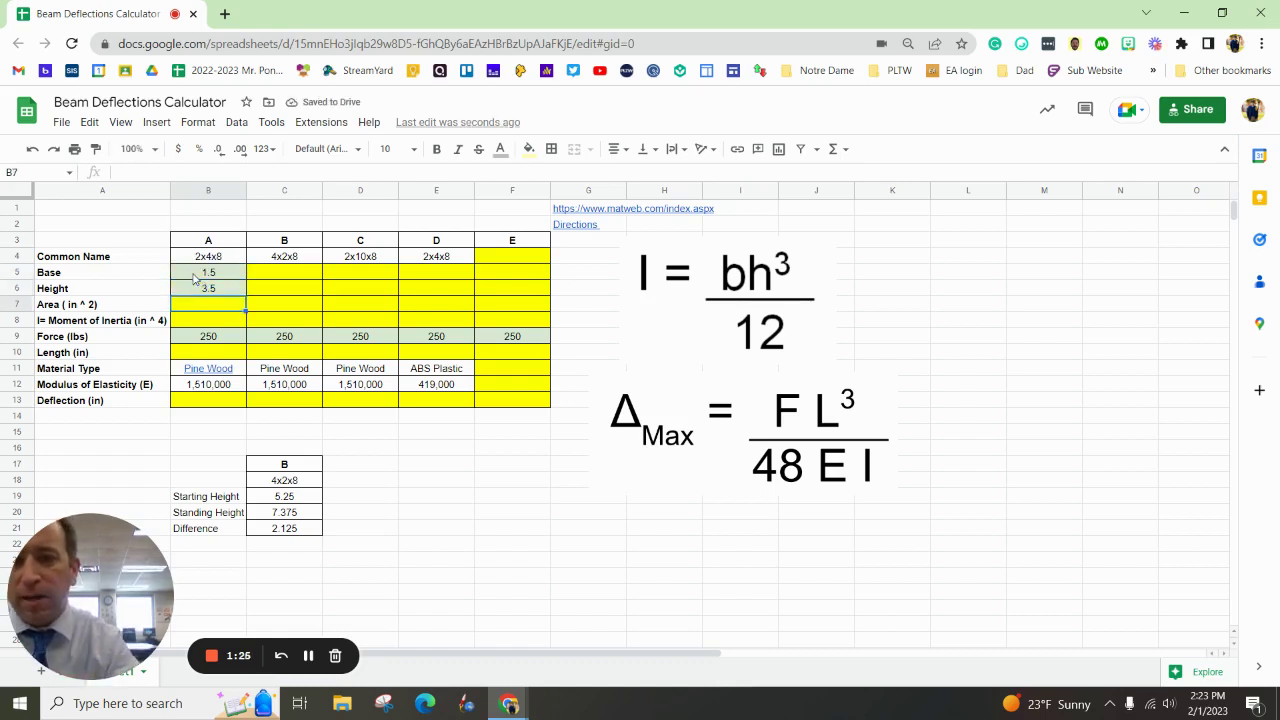
Step: Enter a base of 3.5 and a height of 1.5 for beam B, the 4x2x8
{"action": "key", "text": "Right"}
{"action": "key", "text": "Up"}
{"action": "key", "text": "Up"}
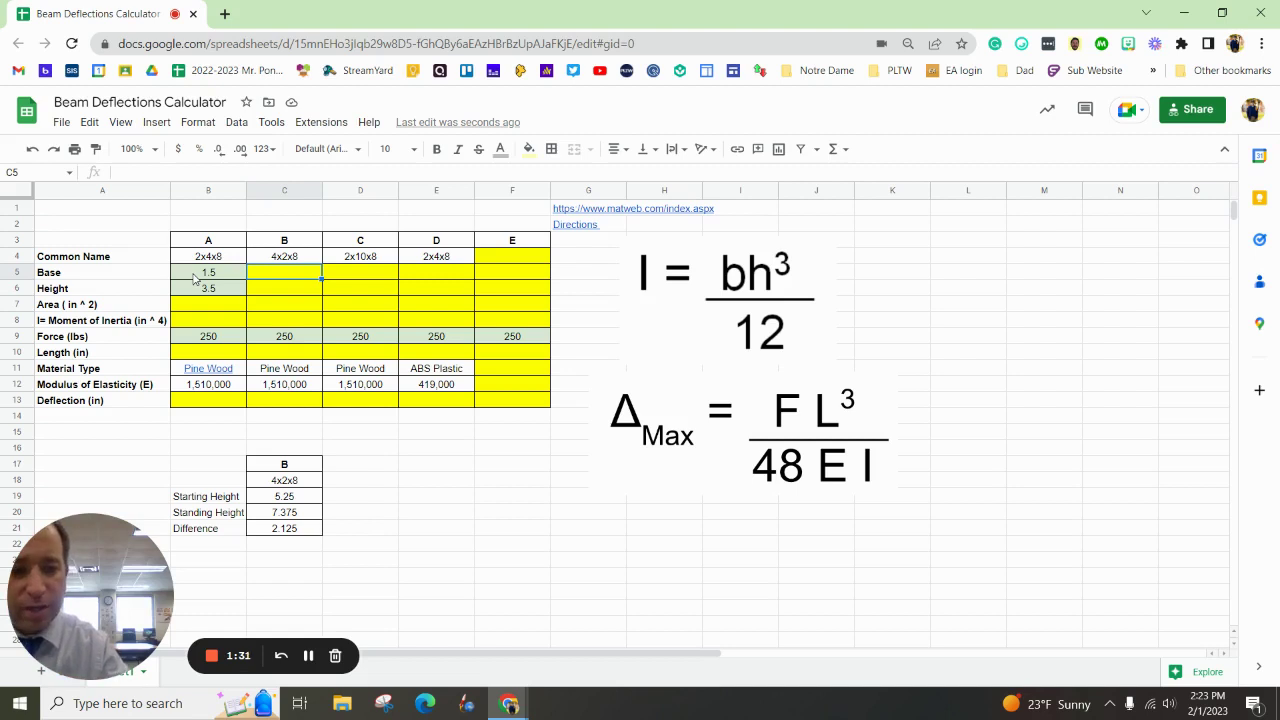
{"action": "type", "text": "3.5"}
{"action": "key", "text": "Return"}
{"action": "type", "text": "1.5"}
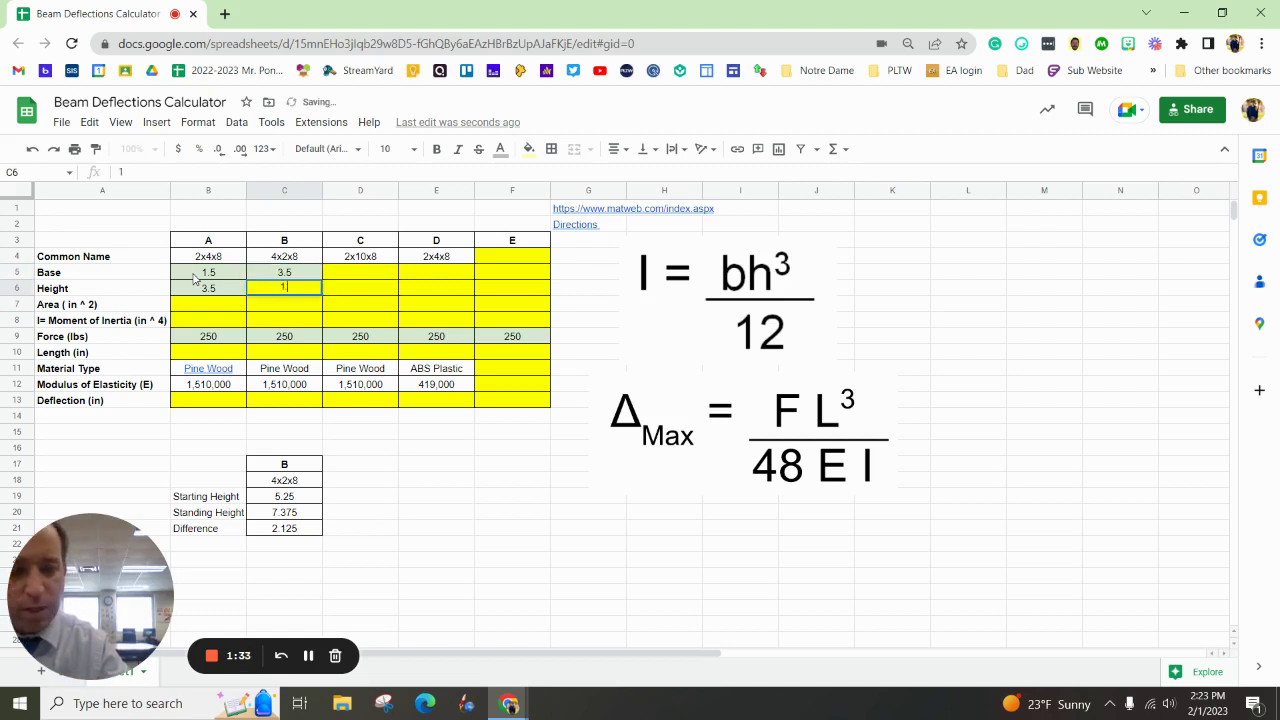
{"action": "key", "text": "Return"}
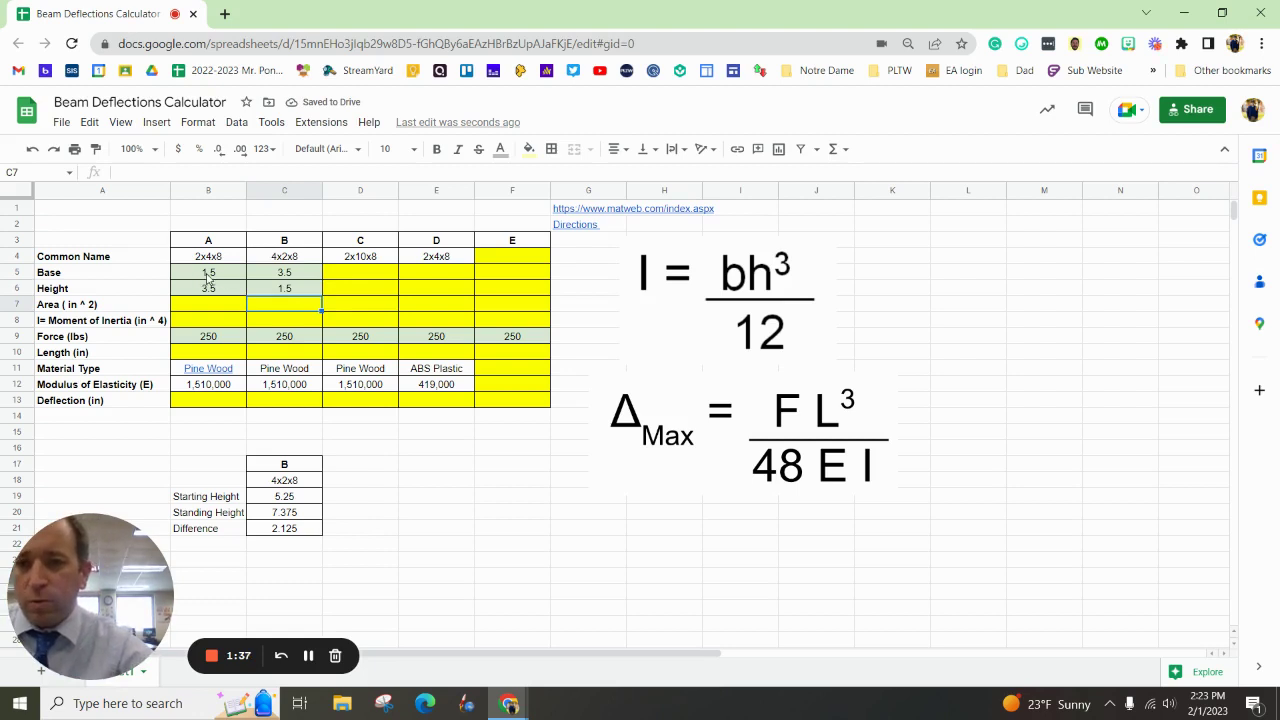
Step: Calculate beam A's area in B7 as base times height with the formula =B5*B6
{"action": "left_click", "coordinate": [214, 312]}
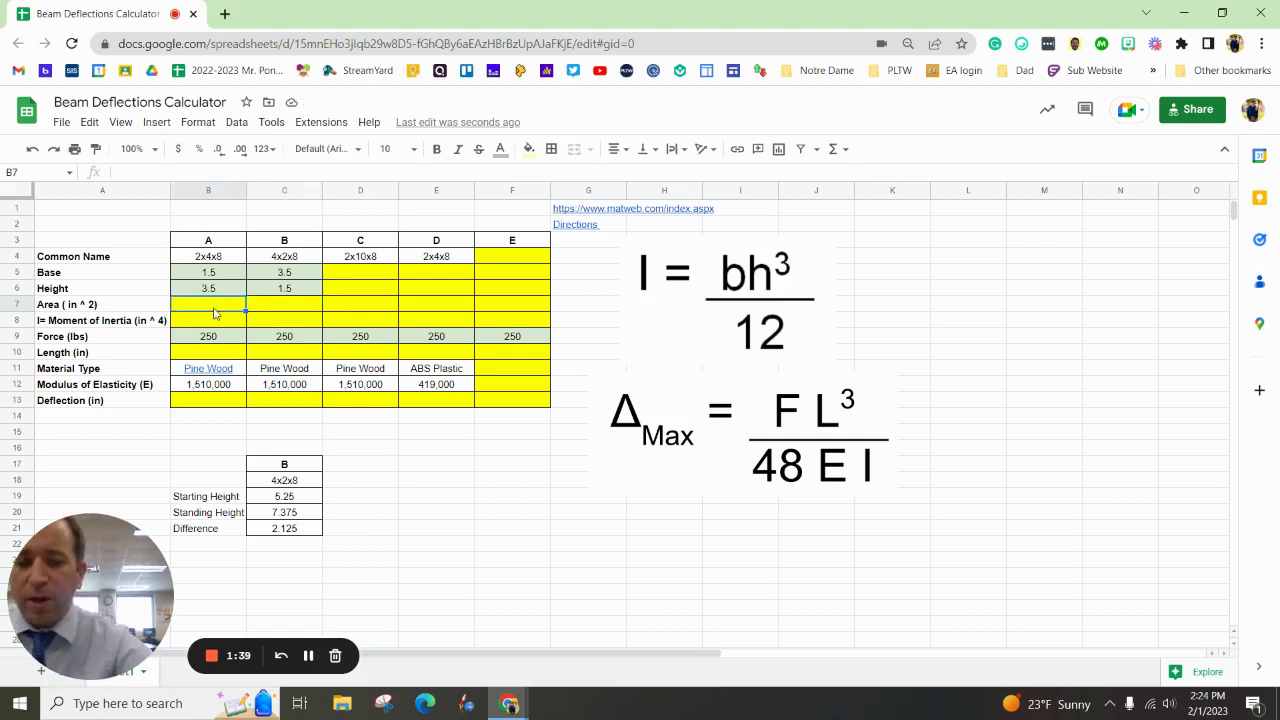
{"action": "type", "text": "="}
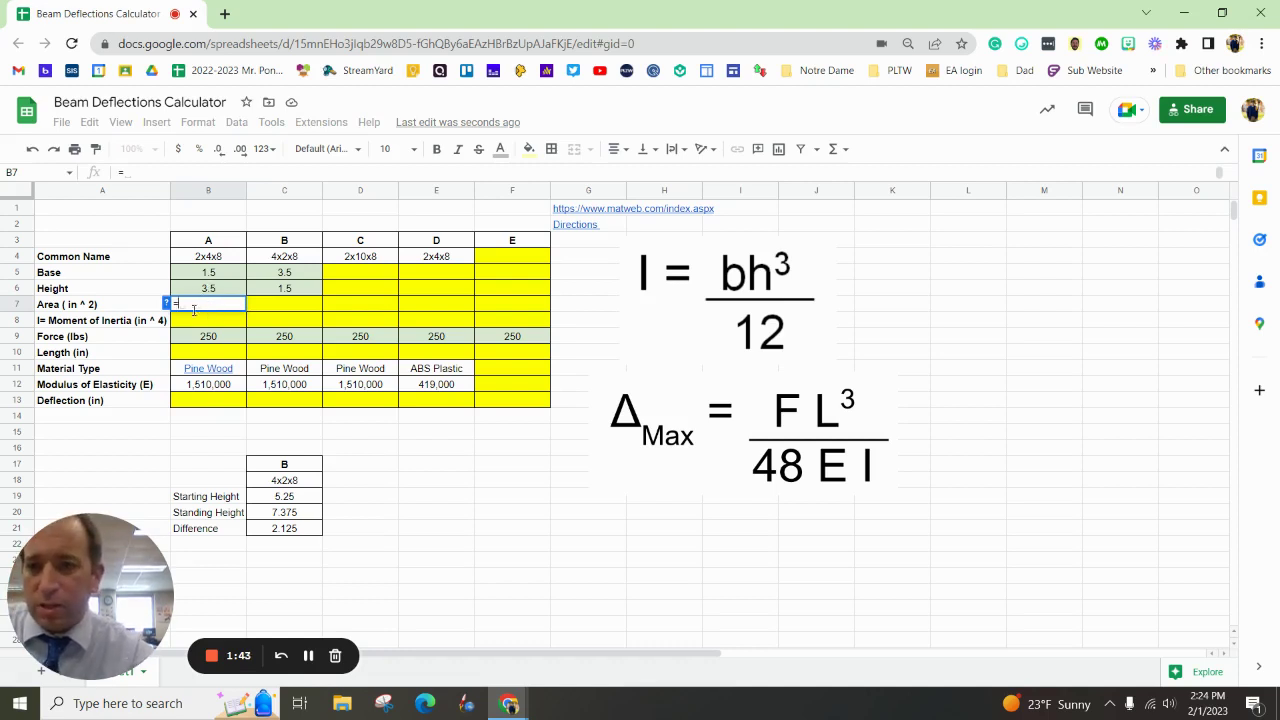
{"action": "left_click", "coordinate": [212, 281]}
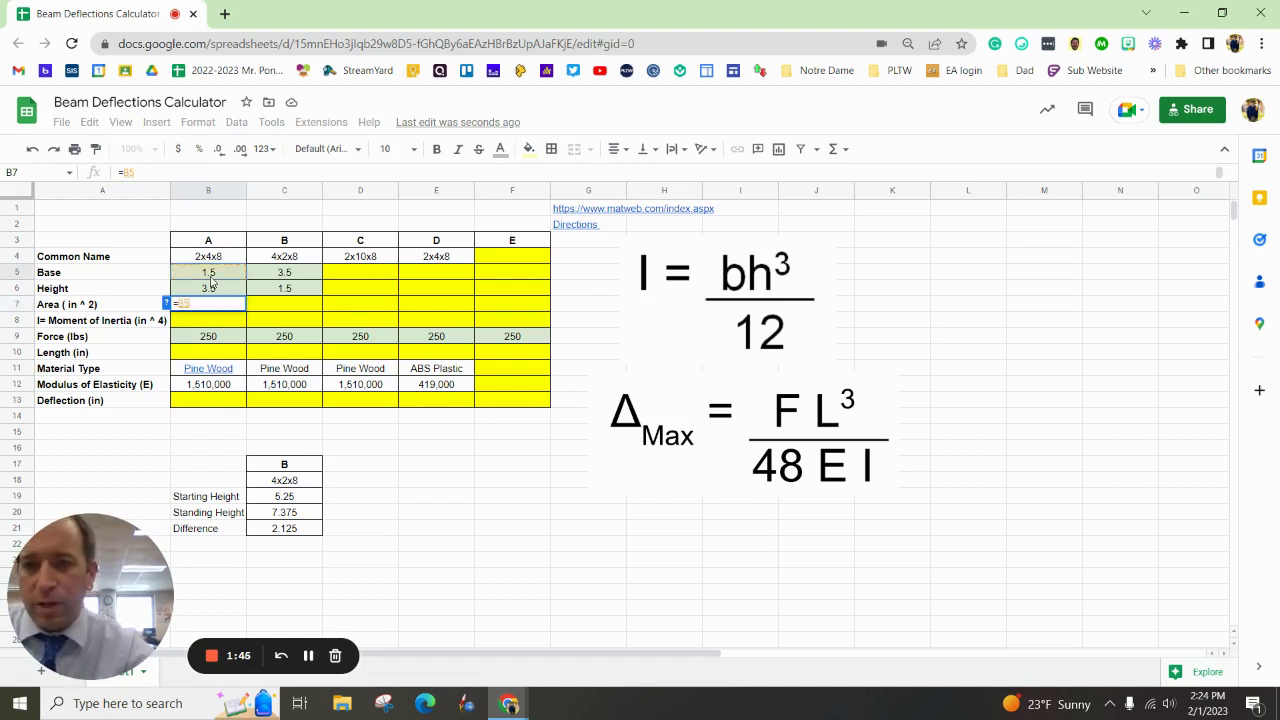
{"action": "type", "text": "*"}
{"action": "left_click", "coordinate": [214, 289]}
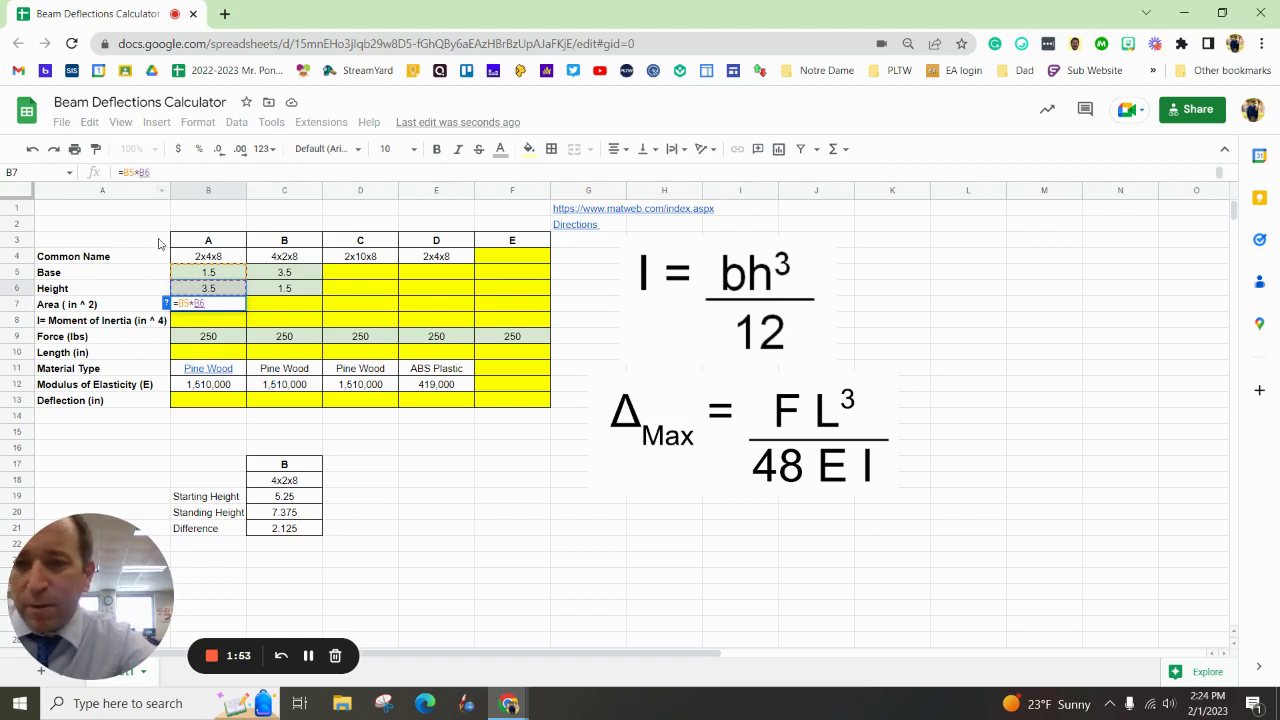
{"action": "key", "text": "Return"}
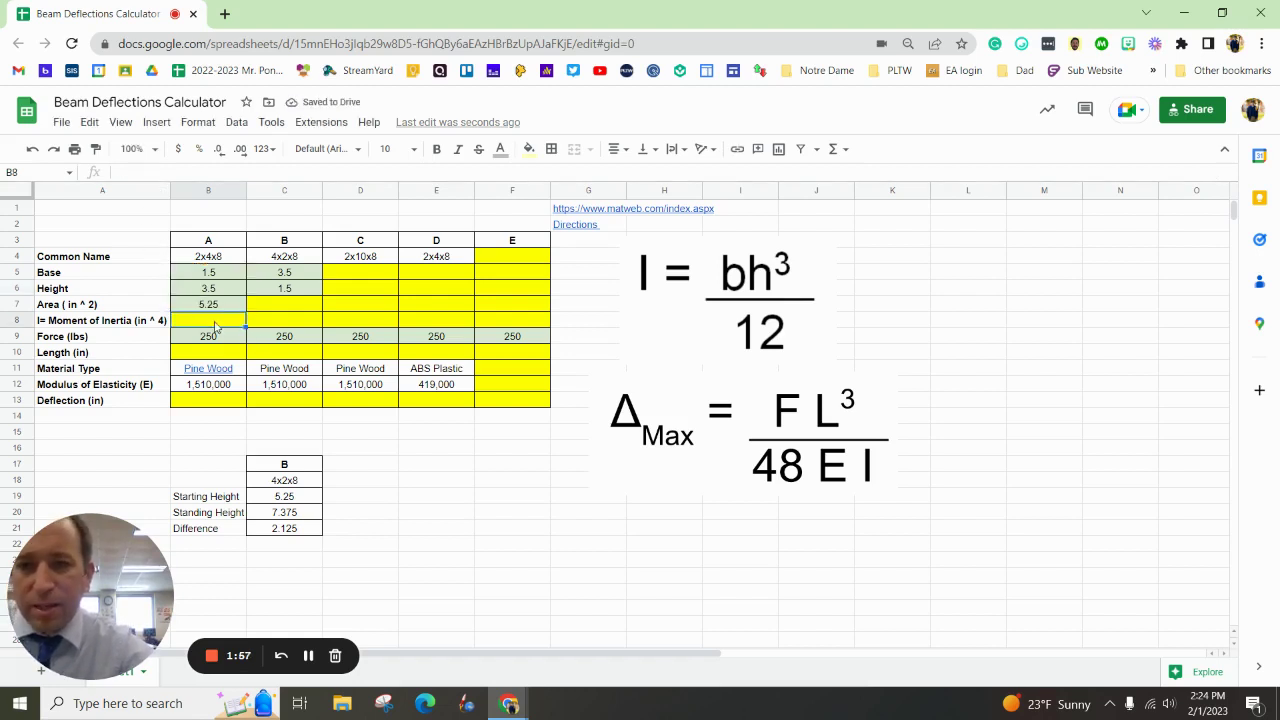
Step: Calculate beam A's moment of inertia in B8 with the formula =(B5*B6^3)/12
{"action": "left_click", "coordinate": [728, 270]}
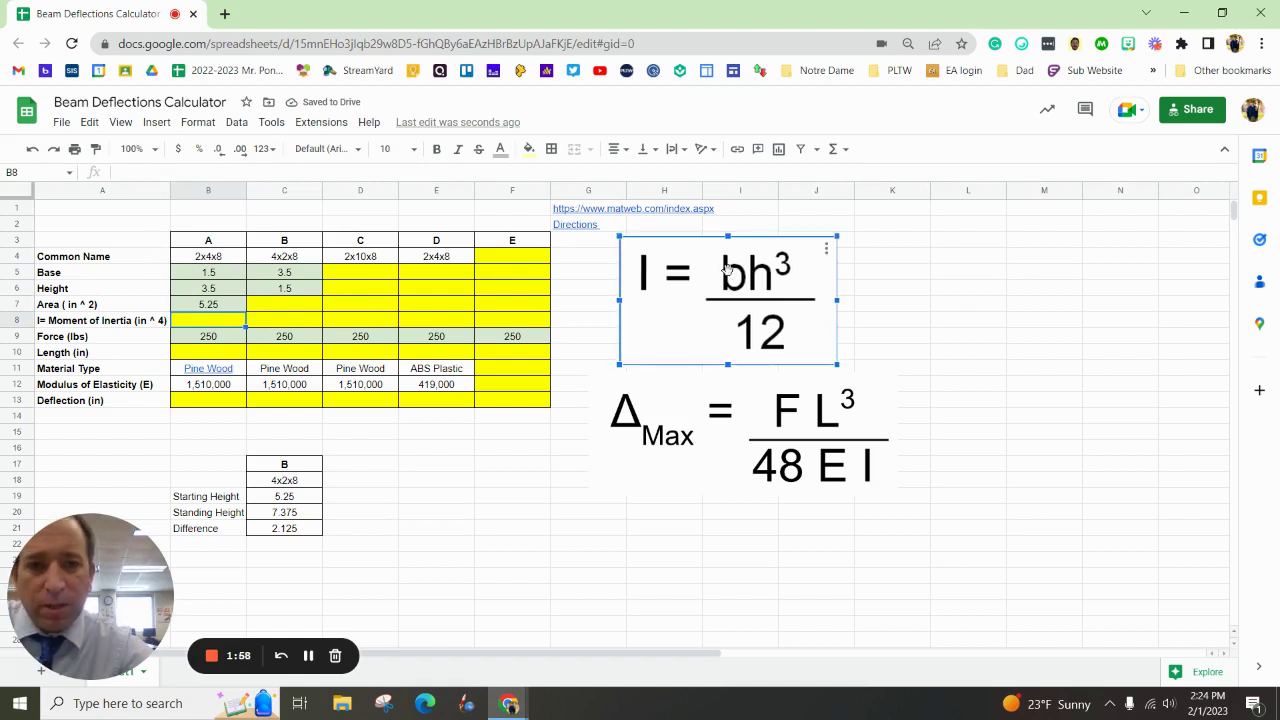
{"action": "left_click", "coordinate": [208, 325]}
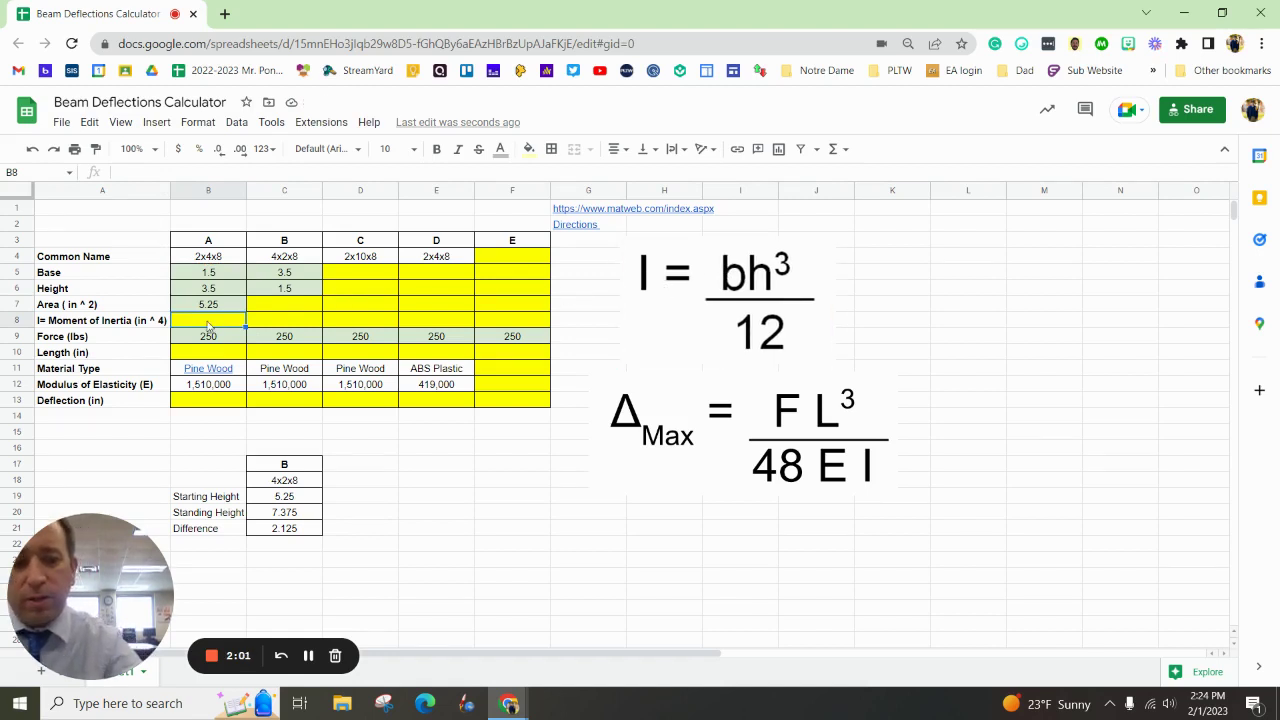
{"action": "type", "text": "="}
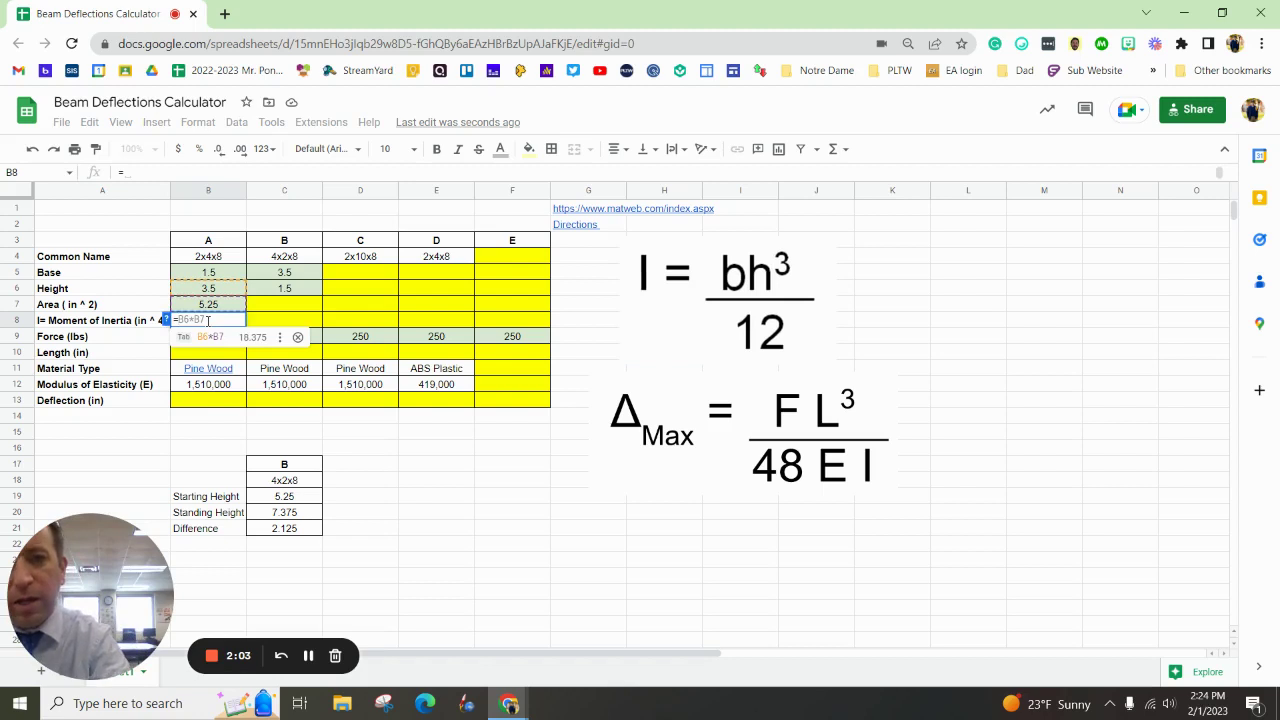
{"action": "type", "text": "("}
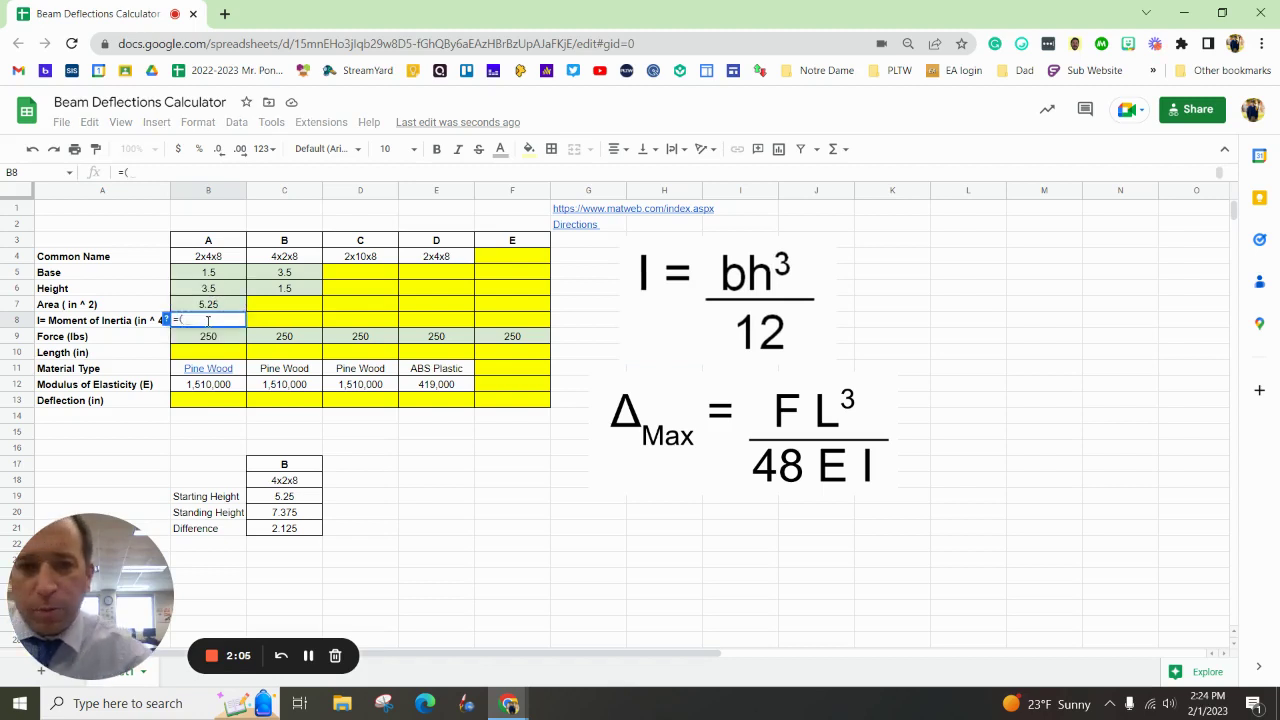
{"action": "left_click", "coordinate": [214, 275]}
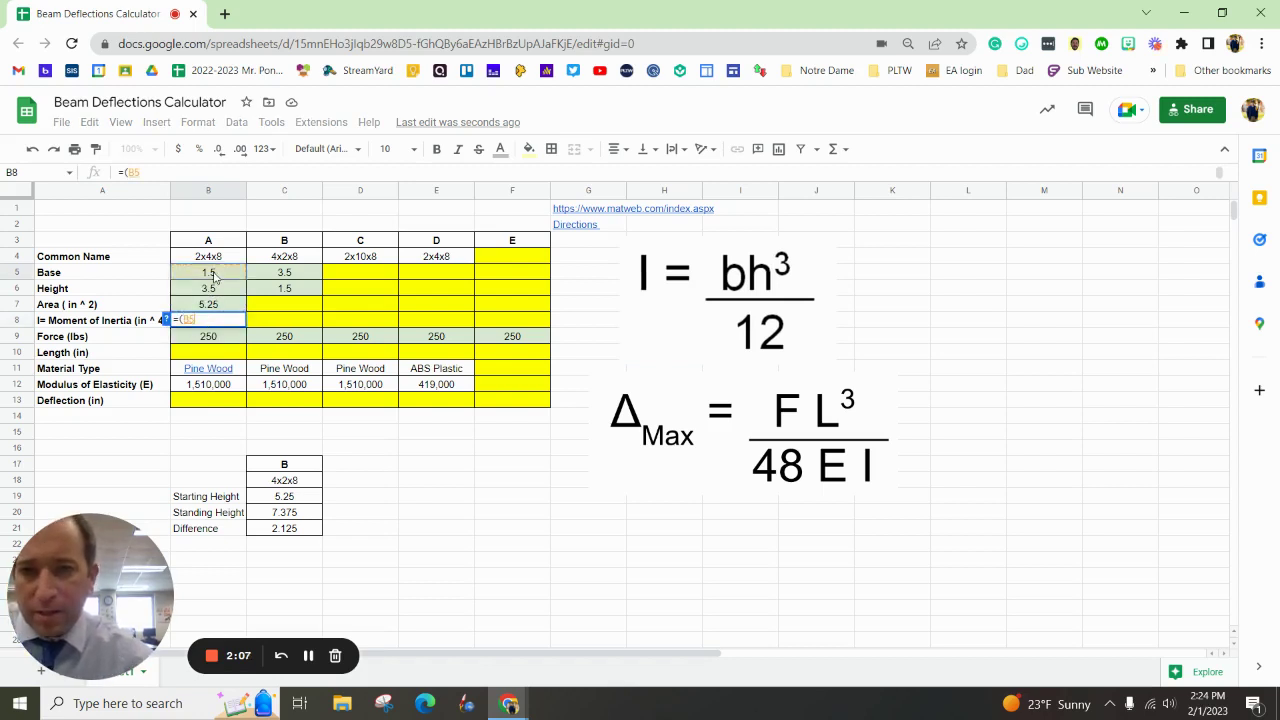
{"action": "type", "text": "*"}
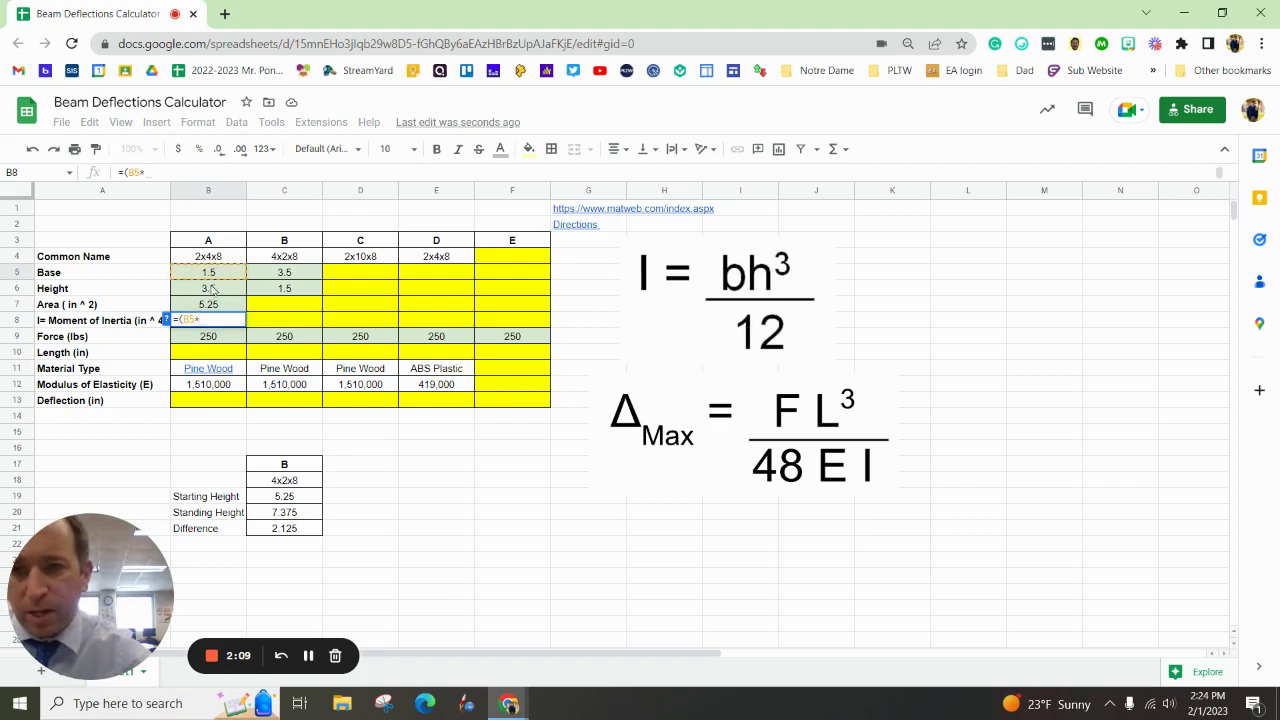
{"action": "left_click", "coordinate": [212, 291]}
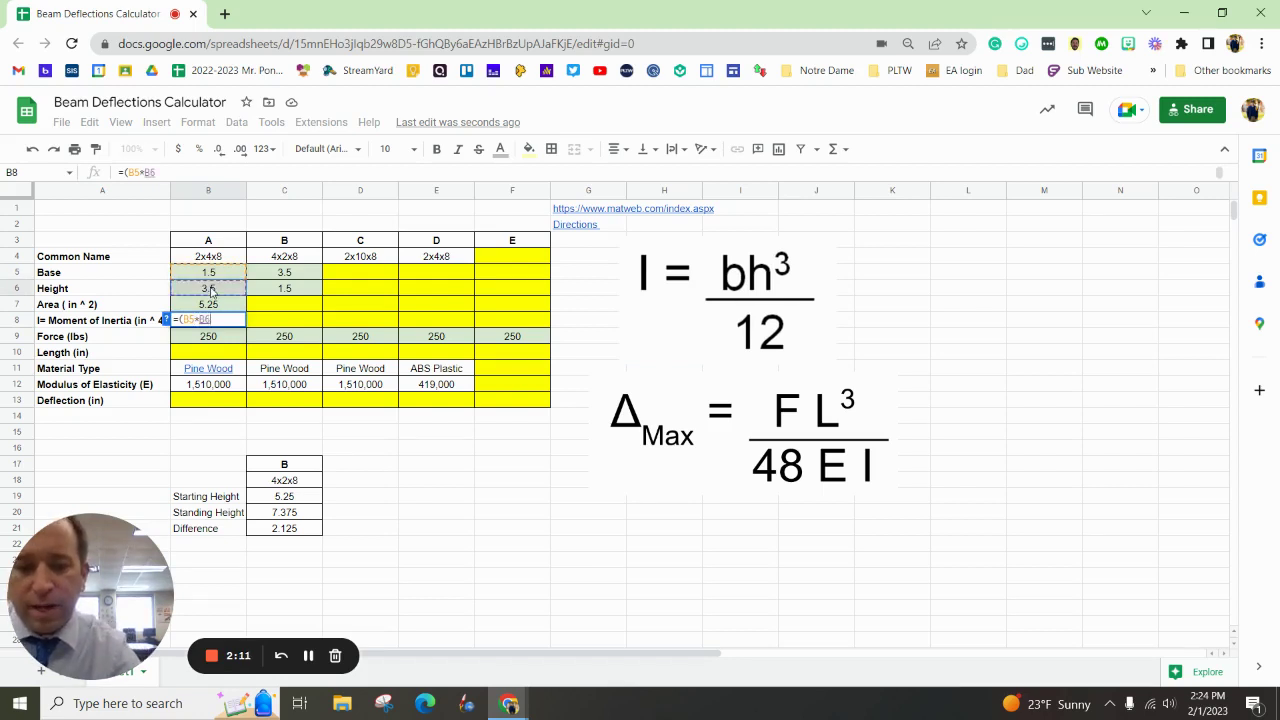
{"action": "type", "text": "^"}
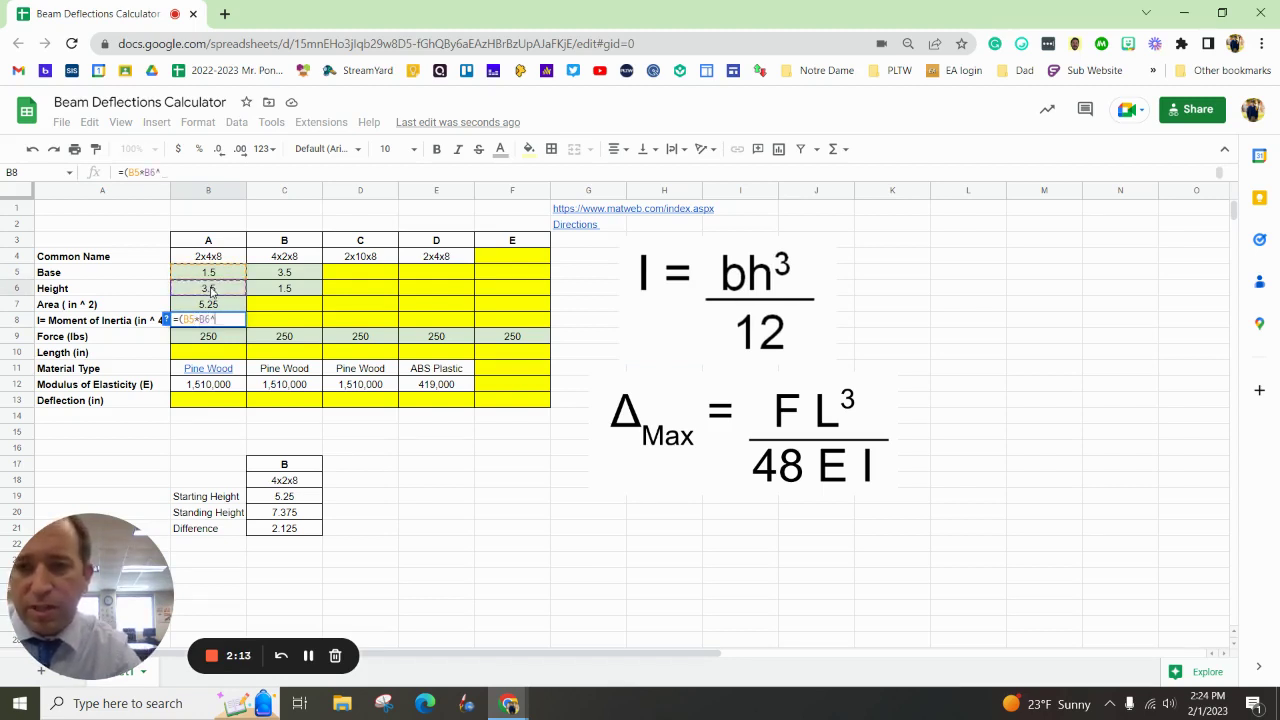
{"action": "type", "text": "3"}
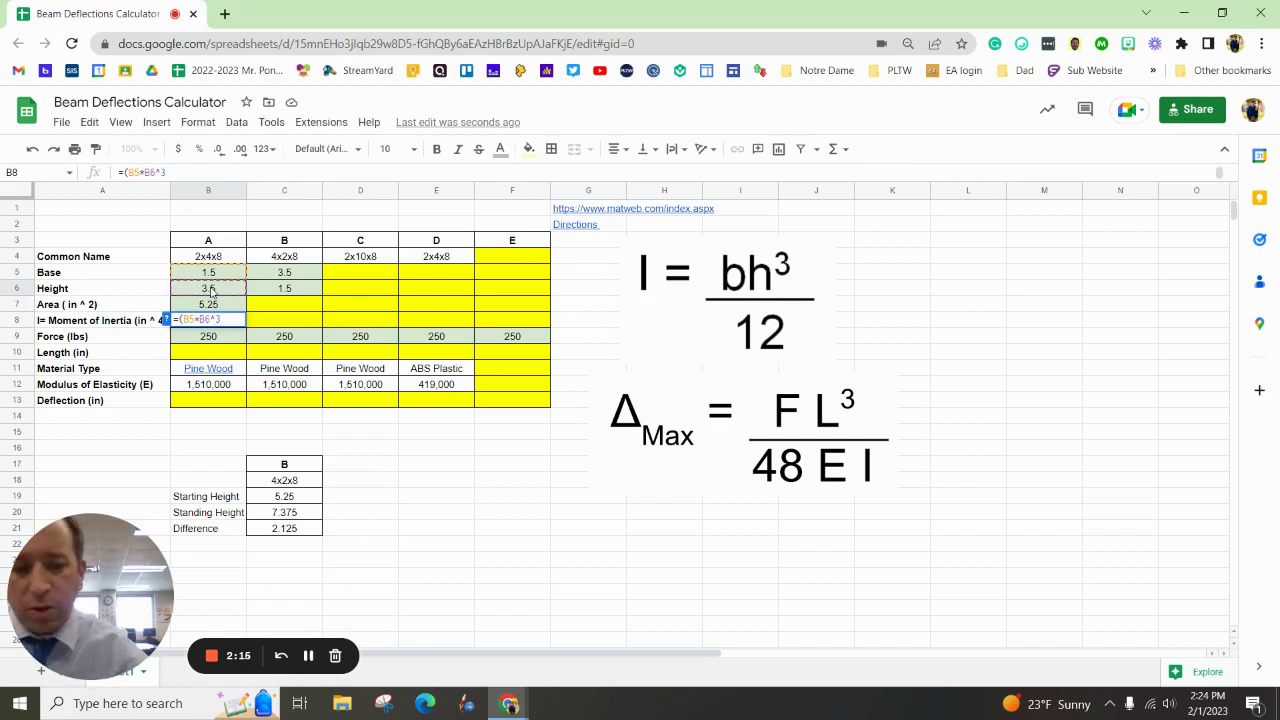
{"action": "type", "text": ")"}
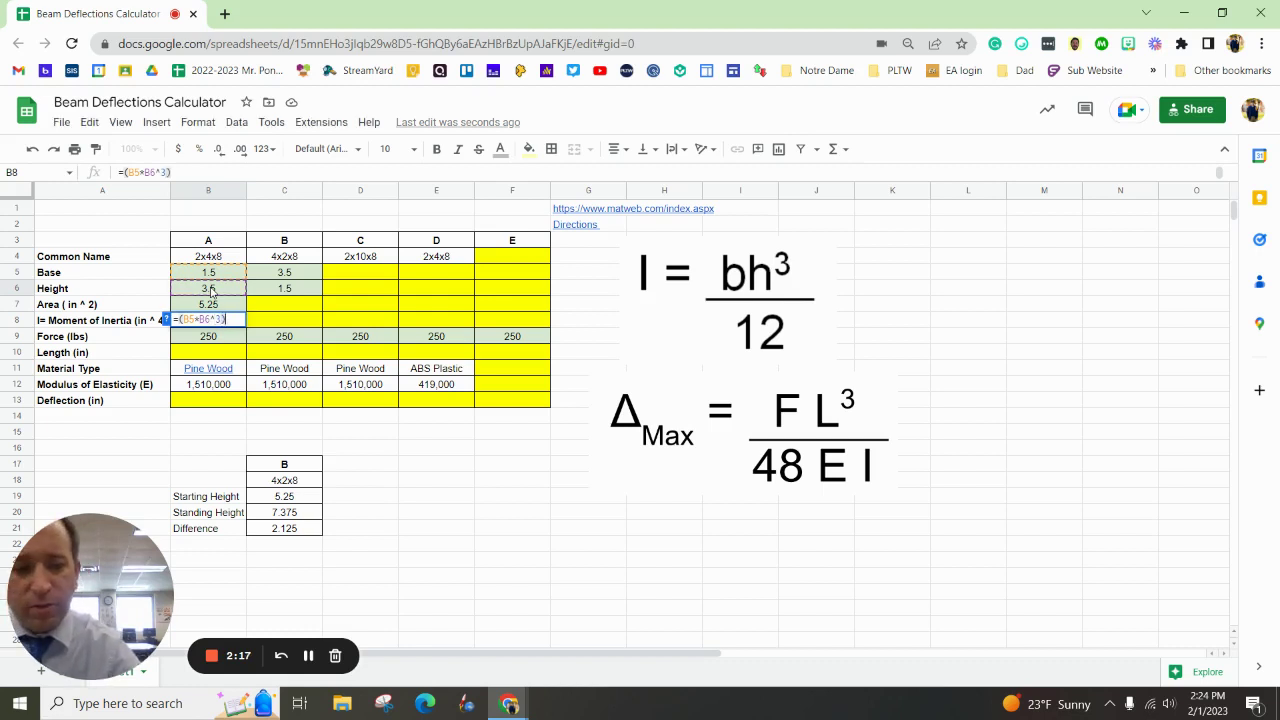
{"action": "type", "text": "/12"}
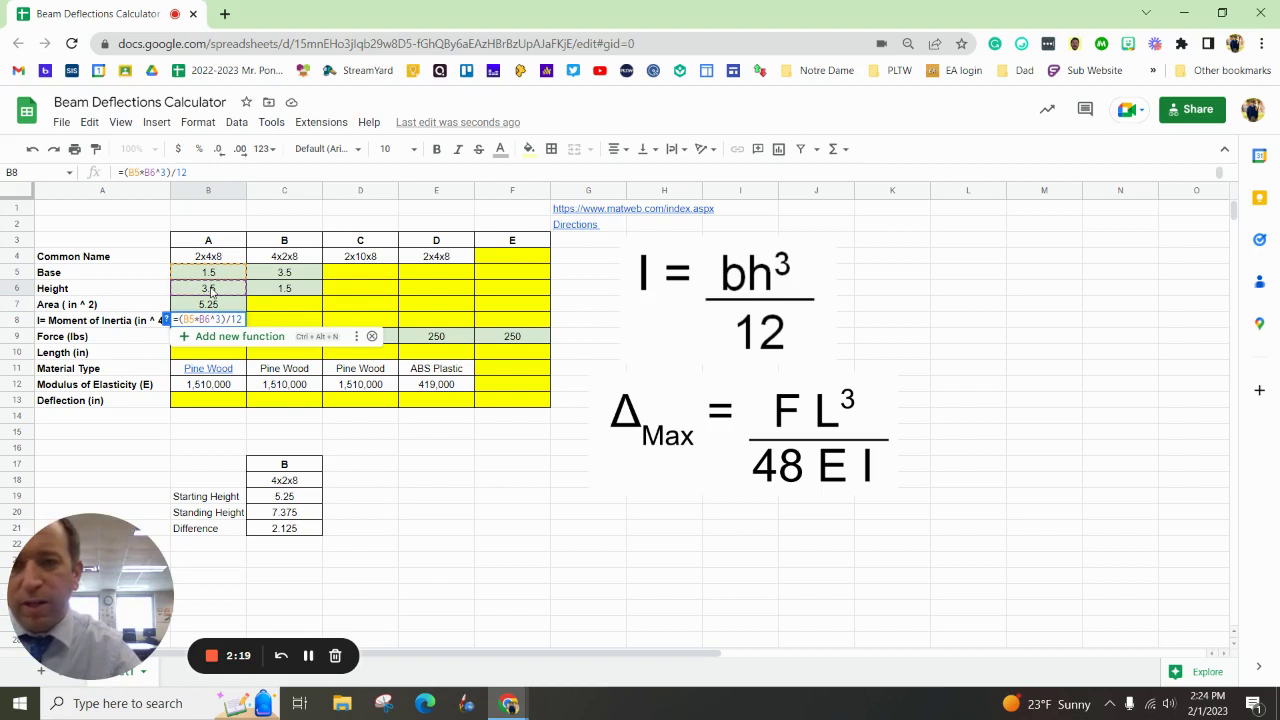
{"action": "key", "text": "Return"}
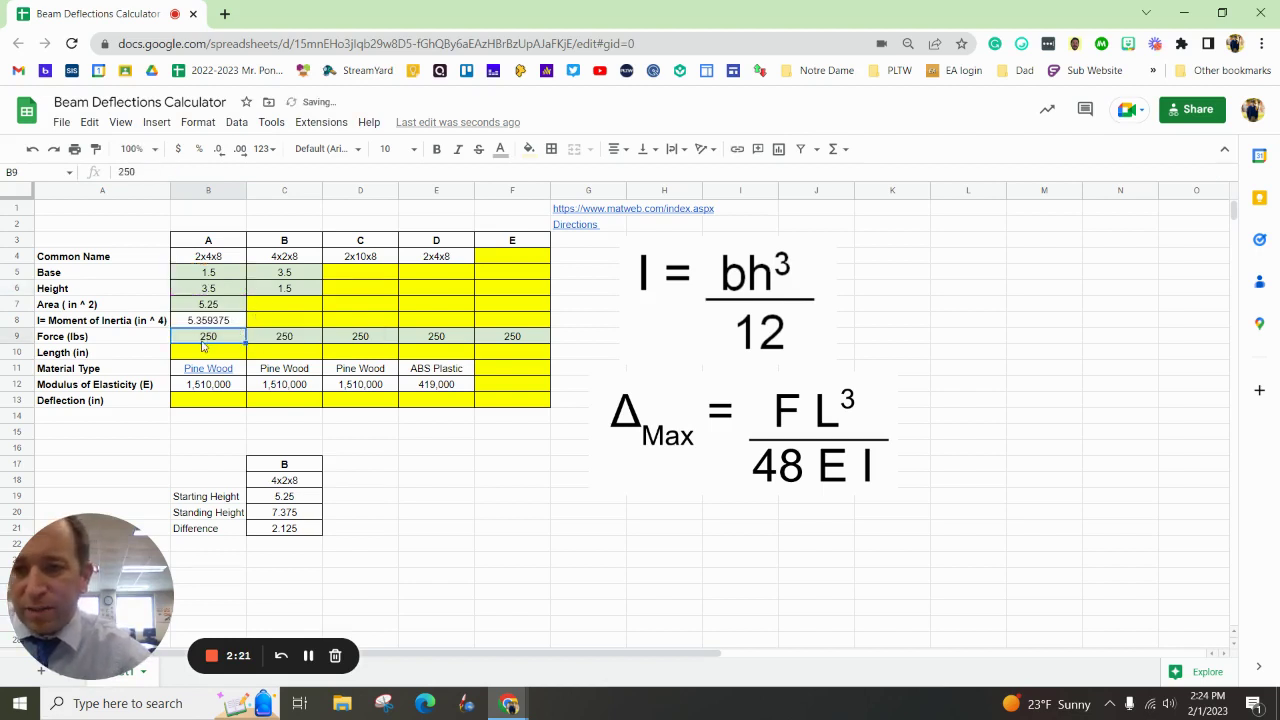
Step: Calculate beam A's length in inches in B10 with the formula =12*8
{"action": "left_click", "coordinate": [197, 355]}
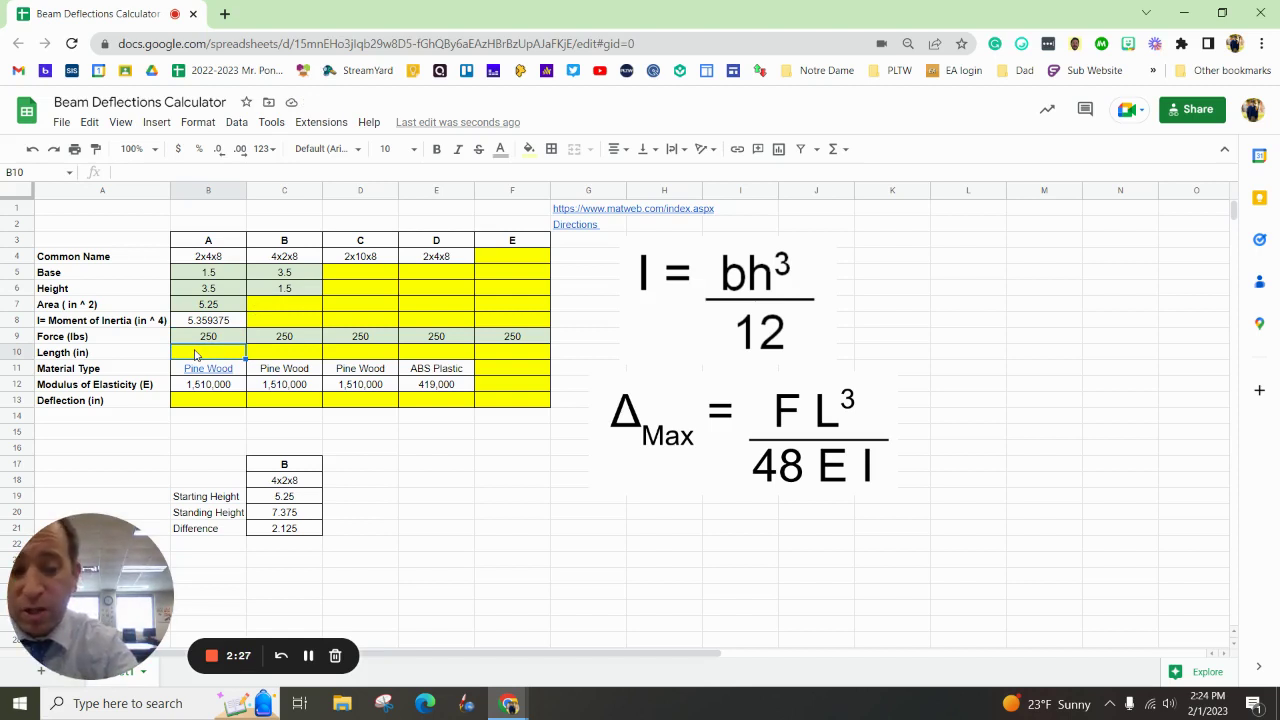
{"action": "type", "text": "=12*"}
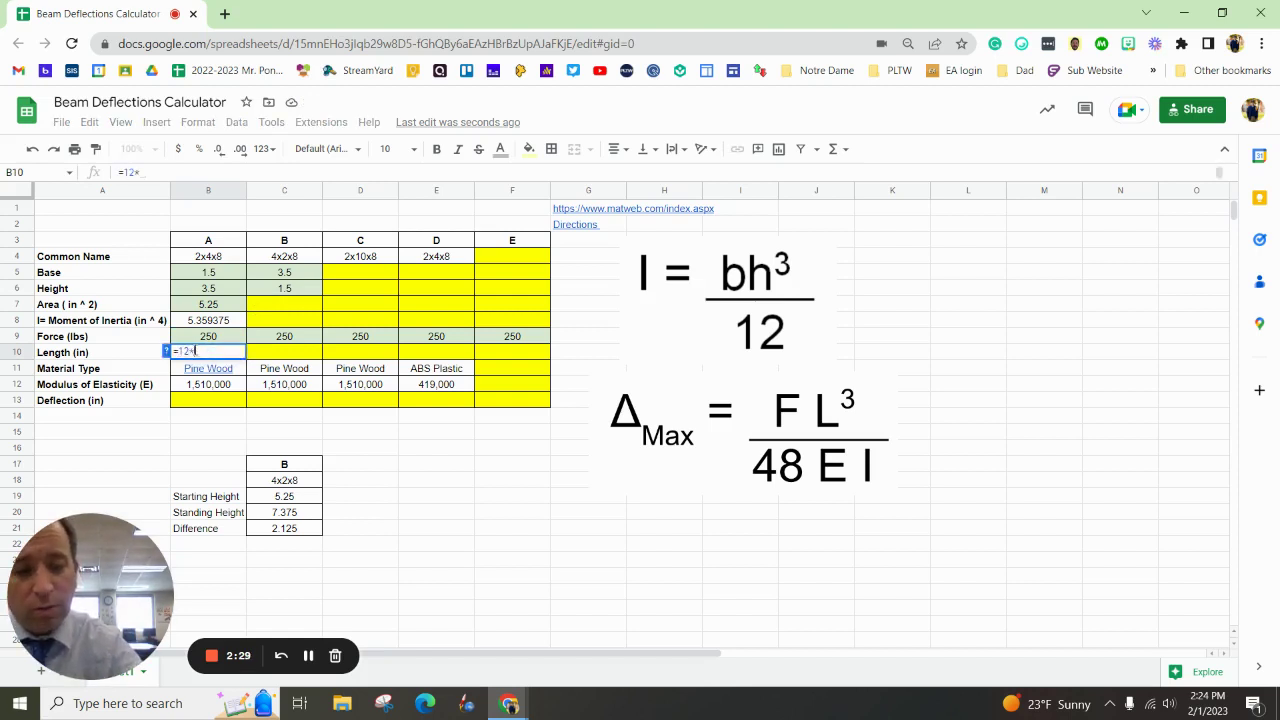
{"action": "type", "text": "8"}
{"action": "key", "text": "Return"}
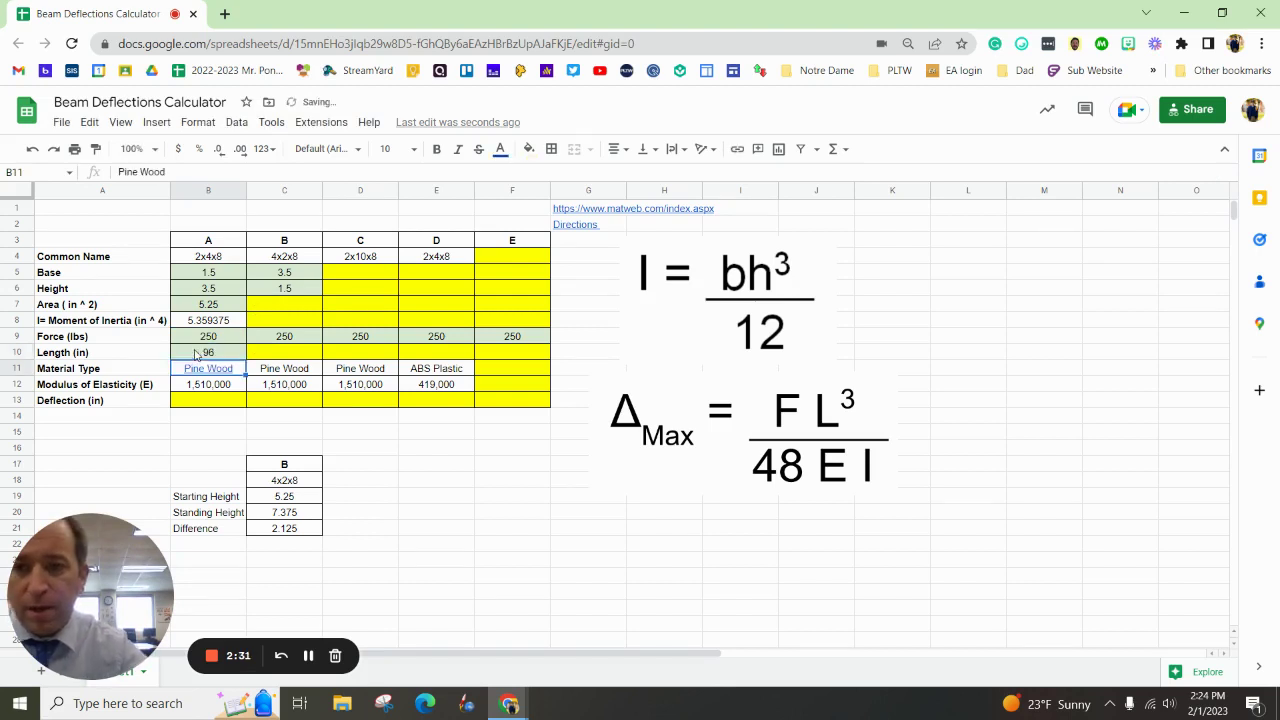
Step: Begin beam A's deflection formula in B13 with force times length cubed as the numerator, =(B9*B10^3)
{"action": "left_click", "coordinate": [204, 401]}
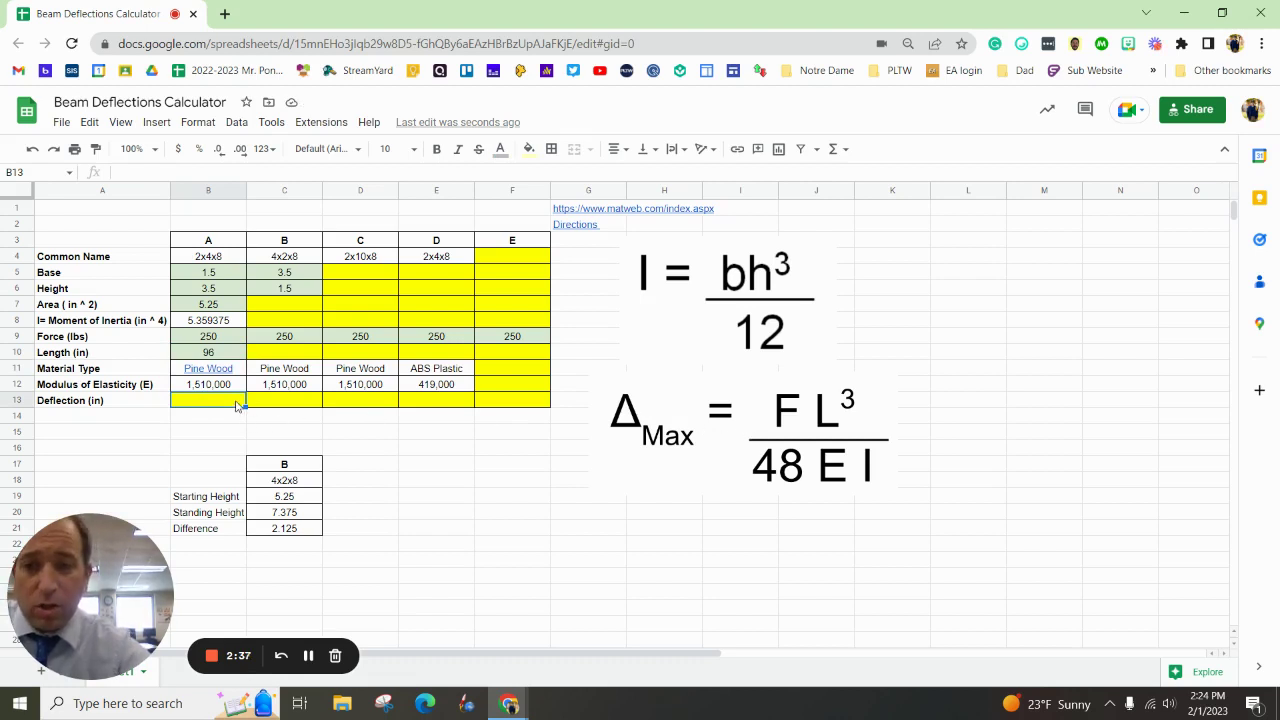
{"action": "type", "text": "="}
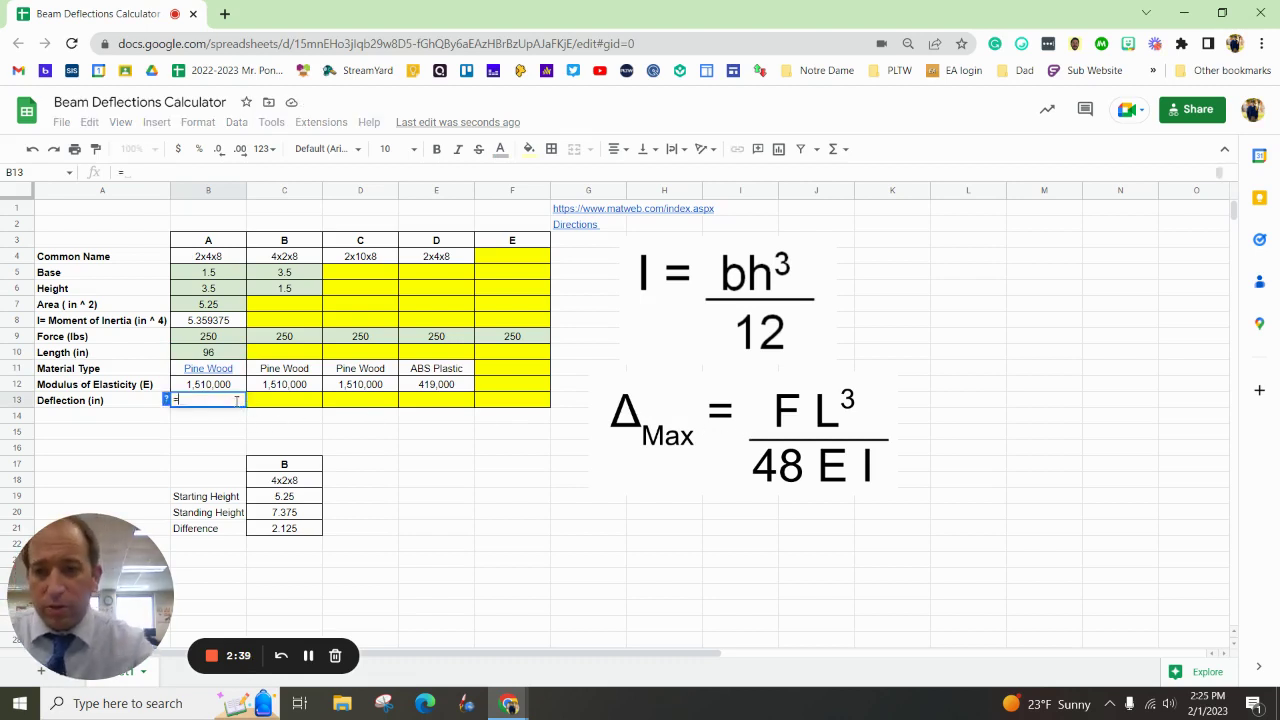
{"action": "type", "text": "("}
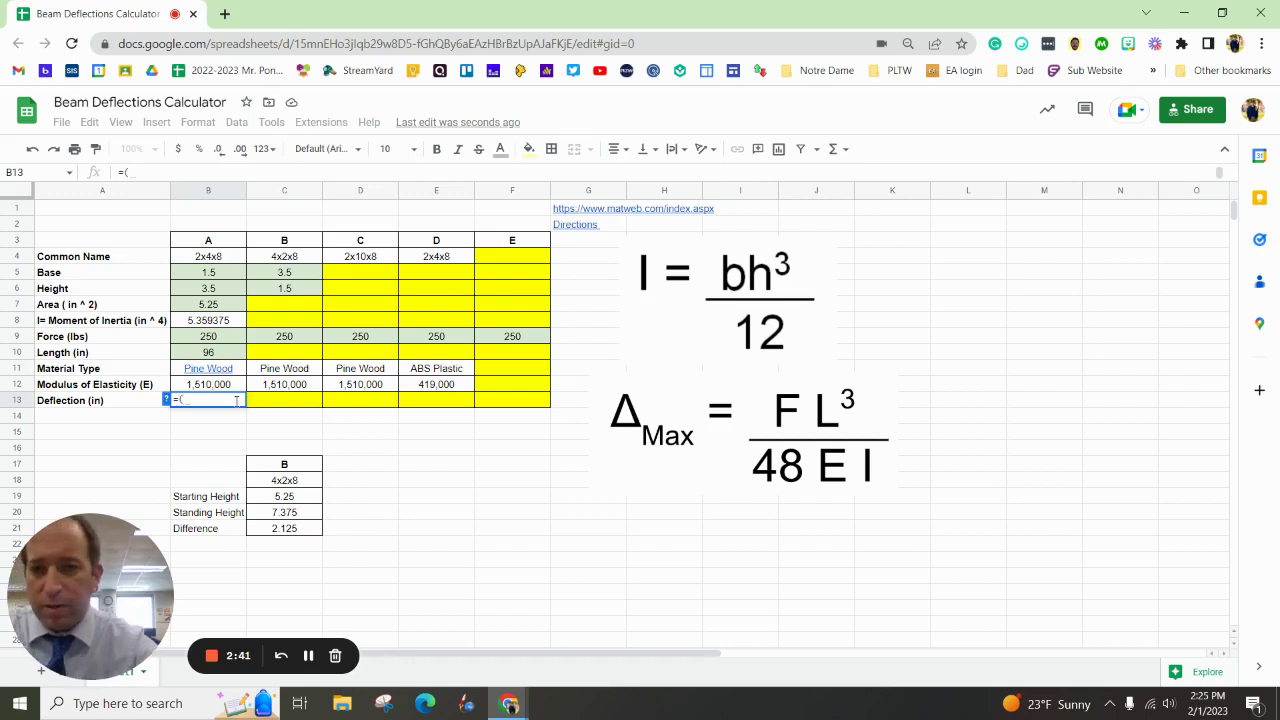
{"action": "left_click", "coordinate": [240, 338]}
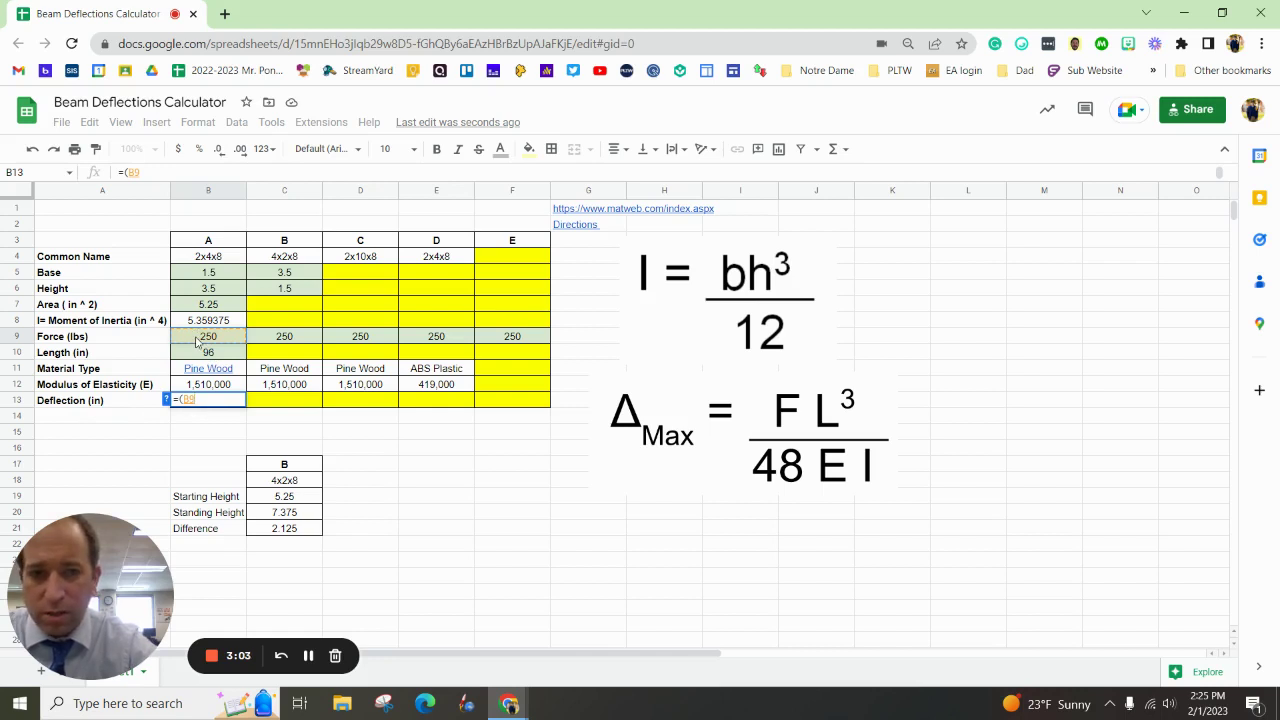
{"action": "type", "text": "*"}
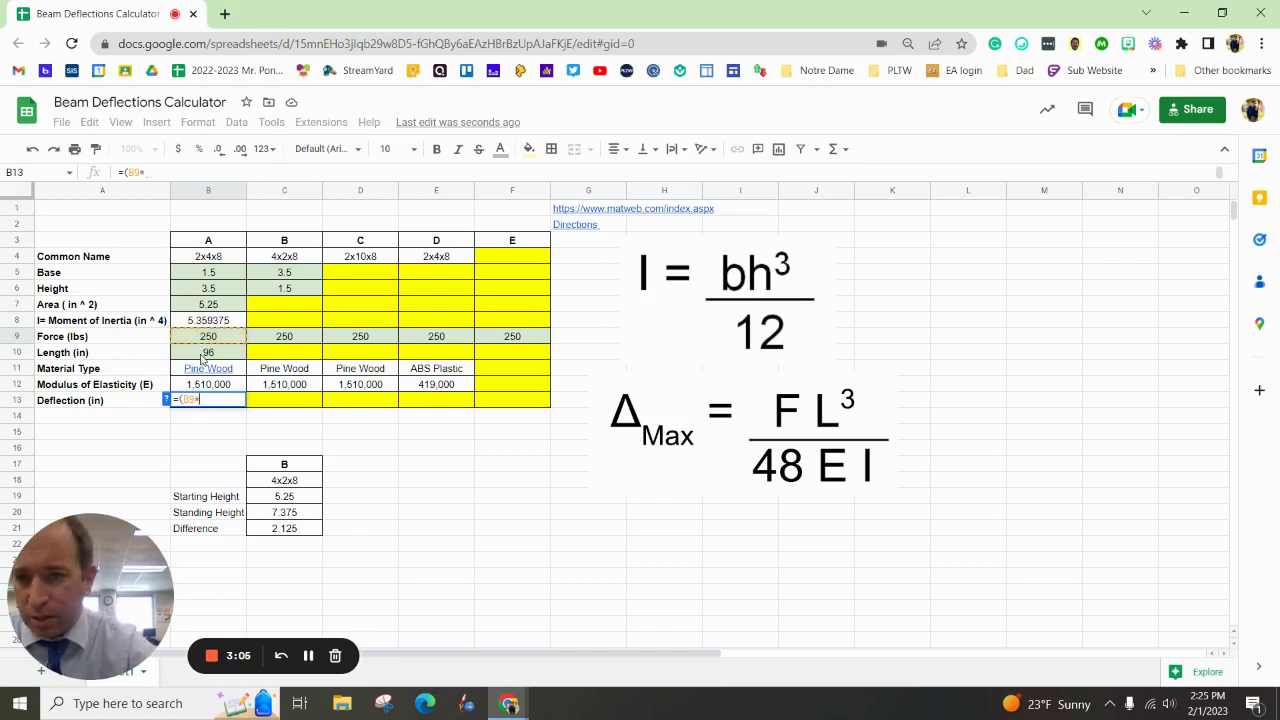
{"action": "left_click", "coordinate": [203, 357]}
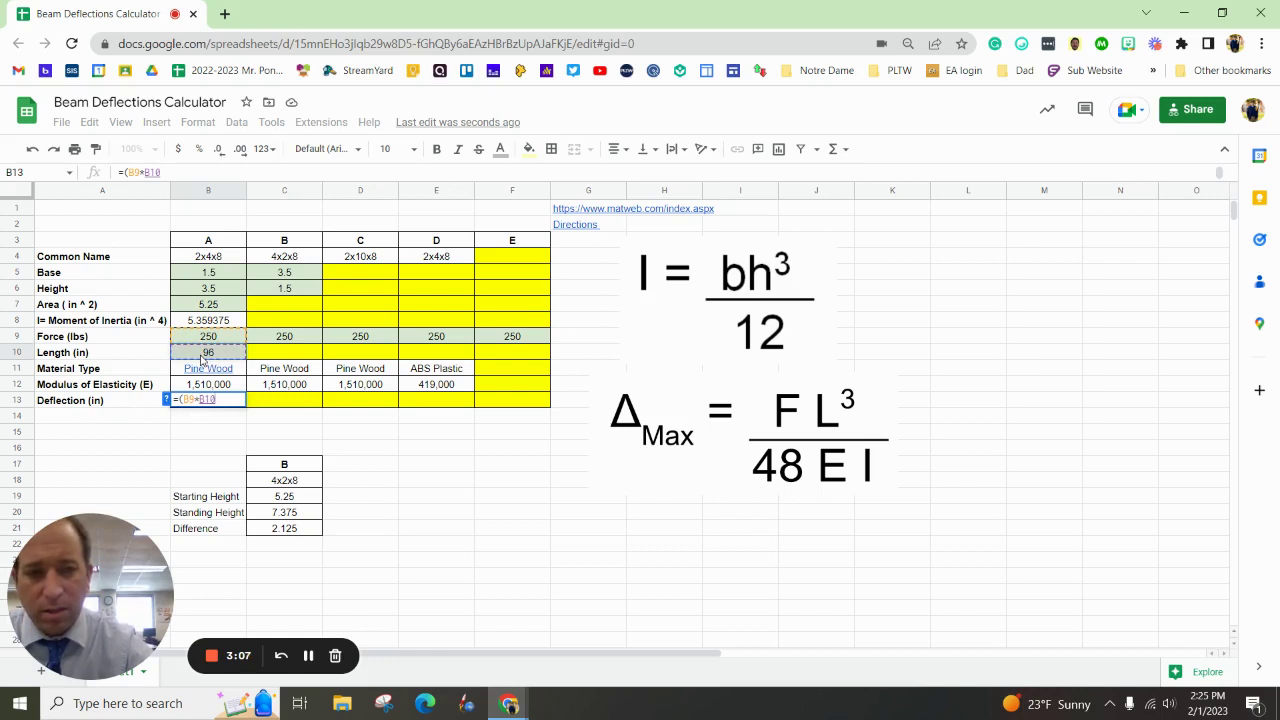
{"action": "type", "text": "^3"}
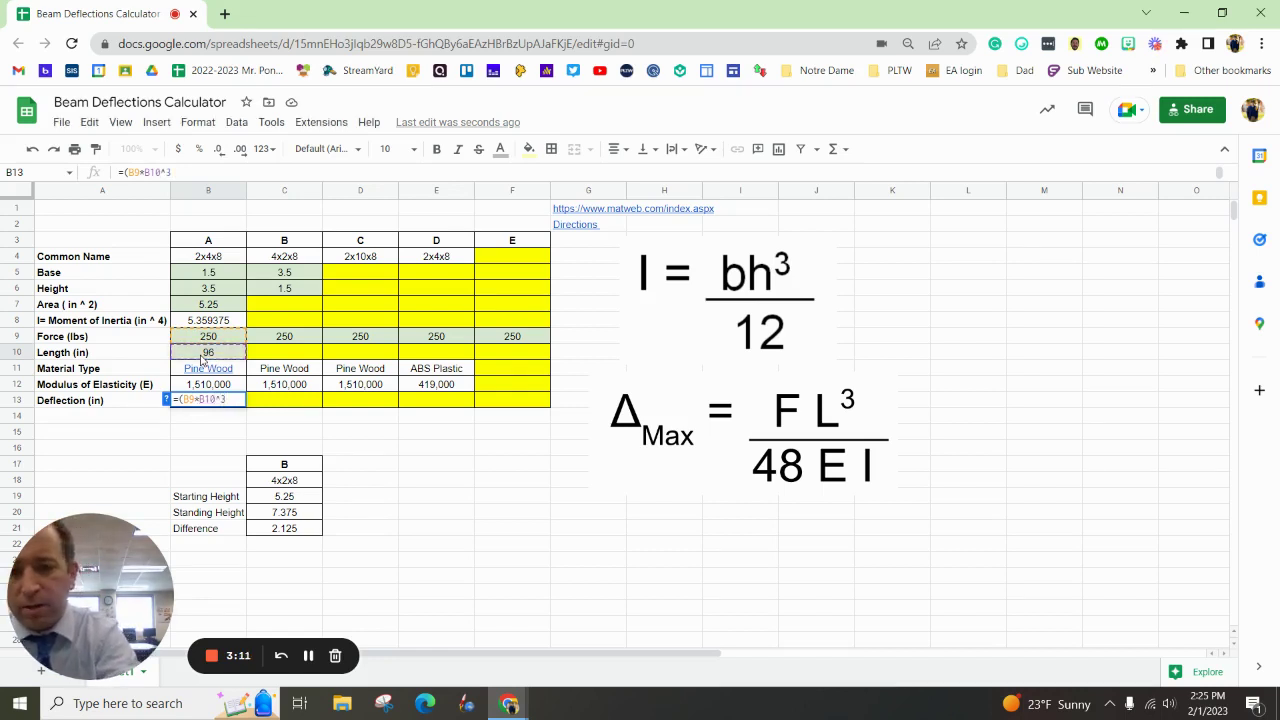
{"action": "type", "text": ")"}
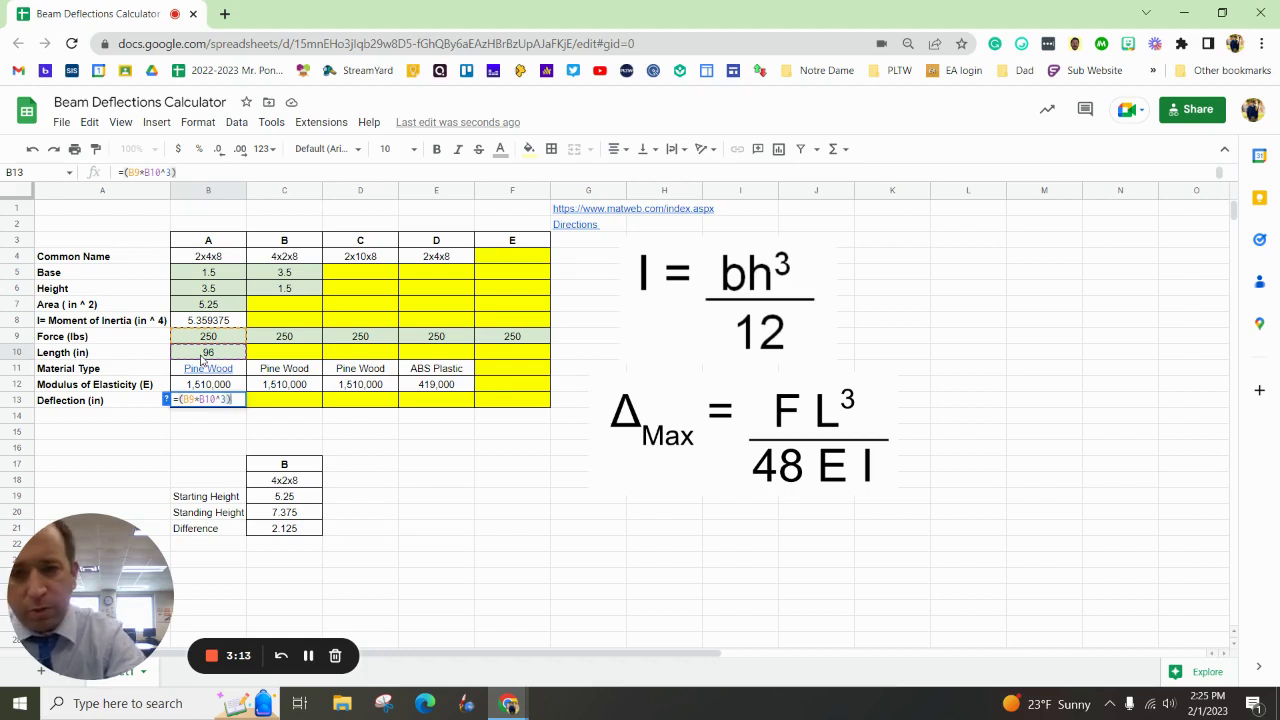
Step: Complete beam A's deflection formula by dividing by 48 times elasticity times inertia, giving =(B9*B10^3)/(48*B12*B8)
{"action": "type", "text": "/"}
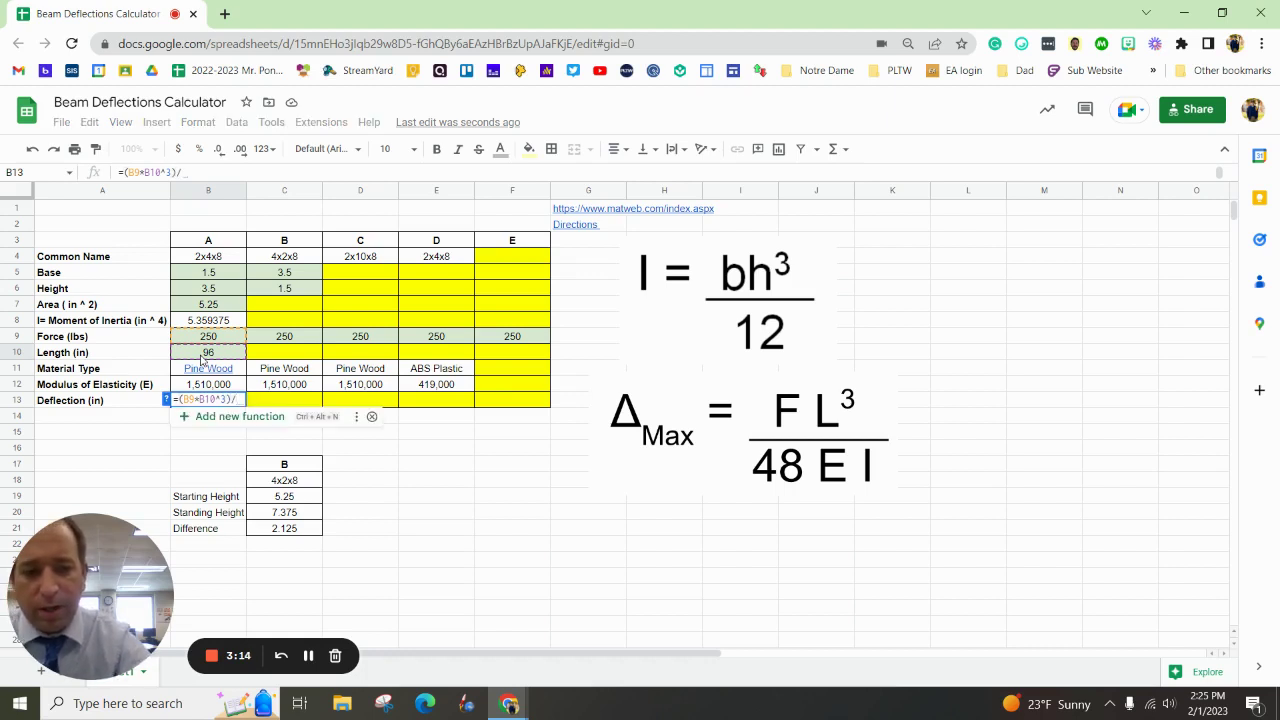
{"action": "type", "text": "48"}
{"action": "key", "text": "BackSpace"}
{"action": "key", "text": "BackSpace"}
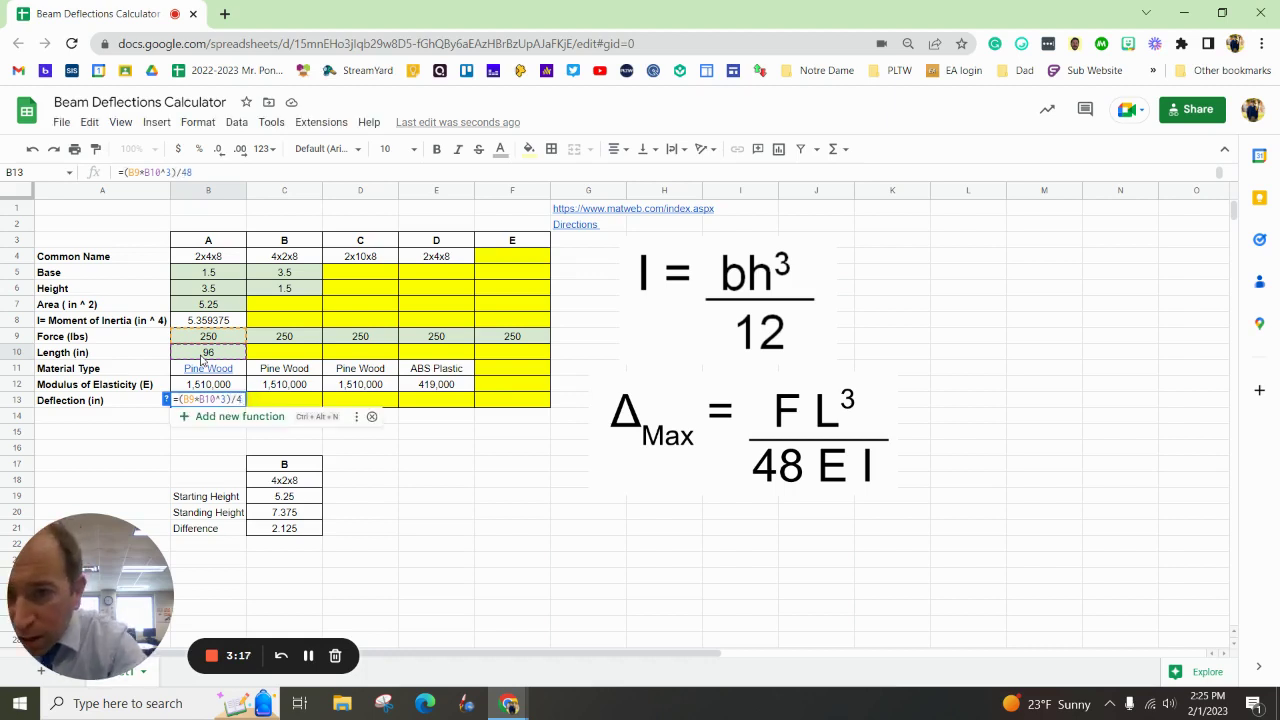
{"action": "type", "text": "("}
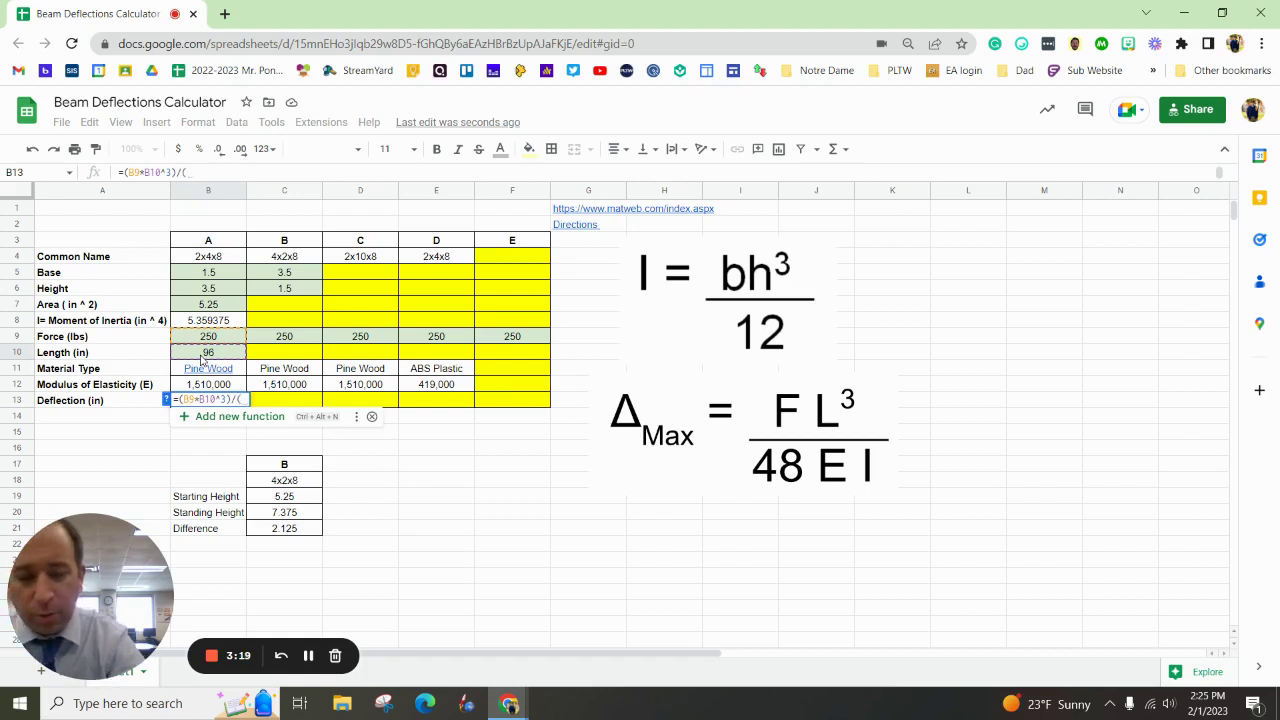
{"action": "type", "text": "48"}
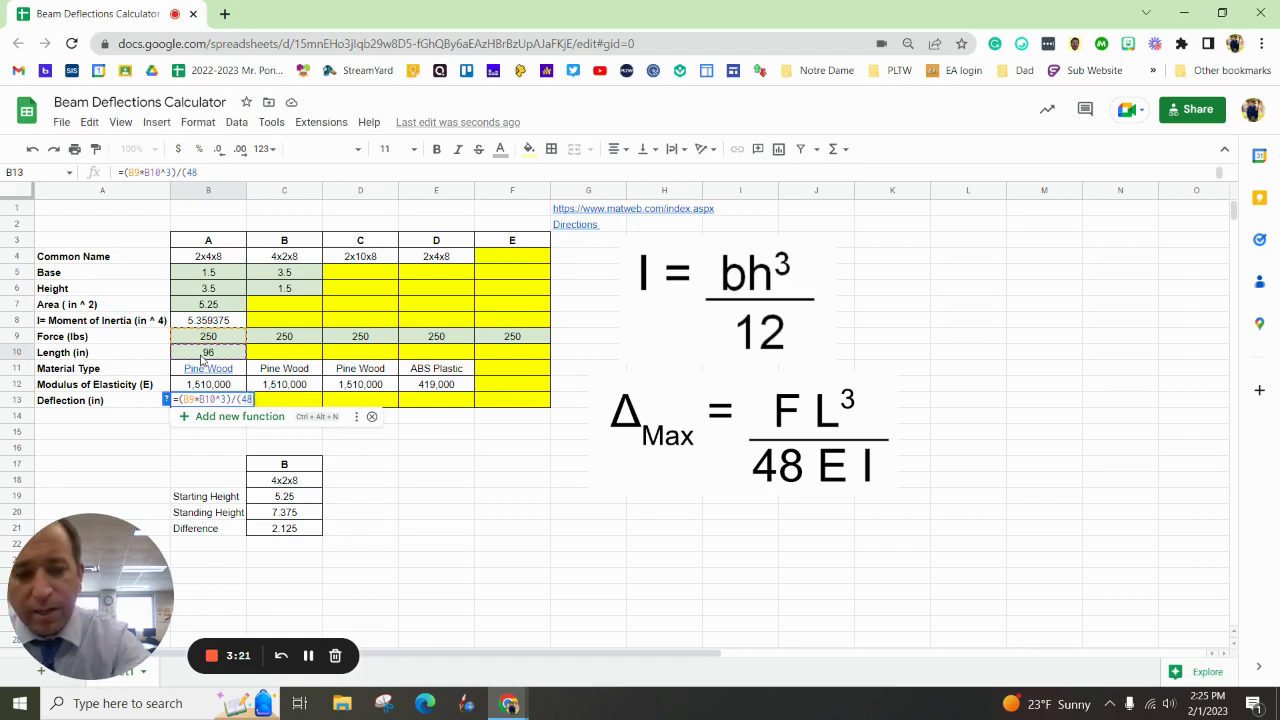
{"action": "type", "text": "*"}
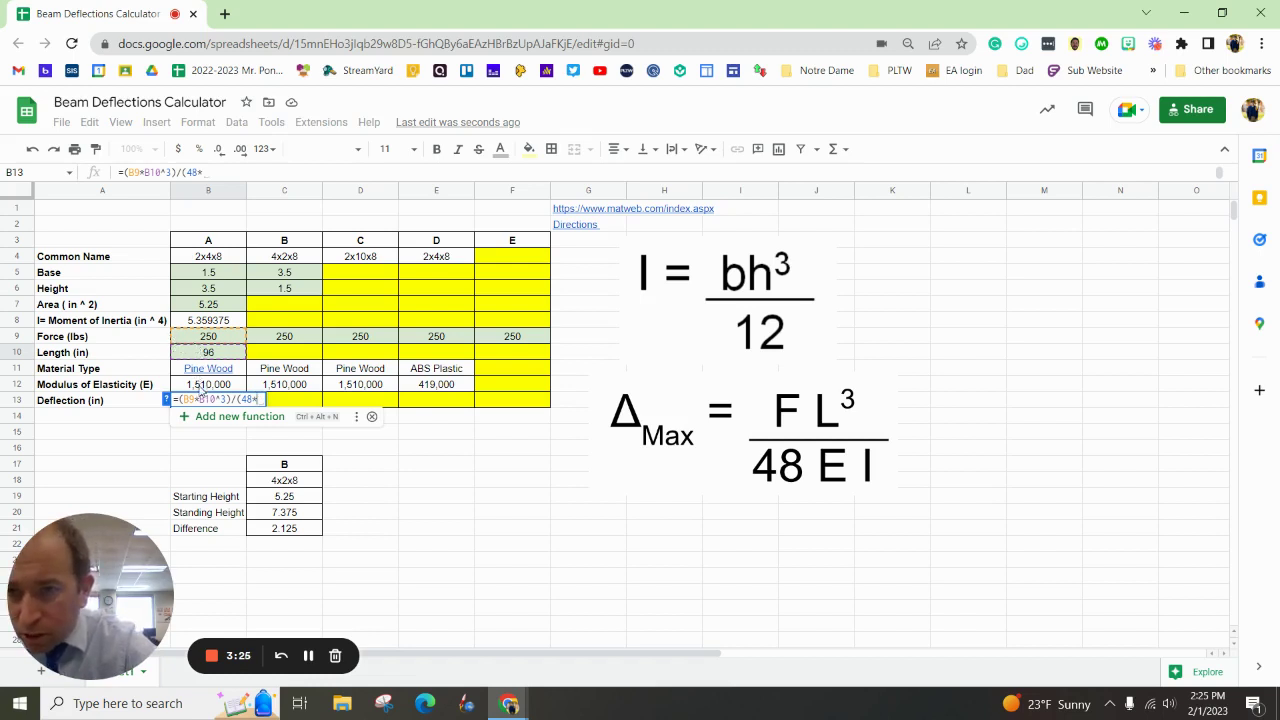
{"action": "left_click", "coordinate": [202, 389]}
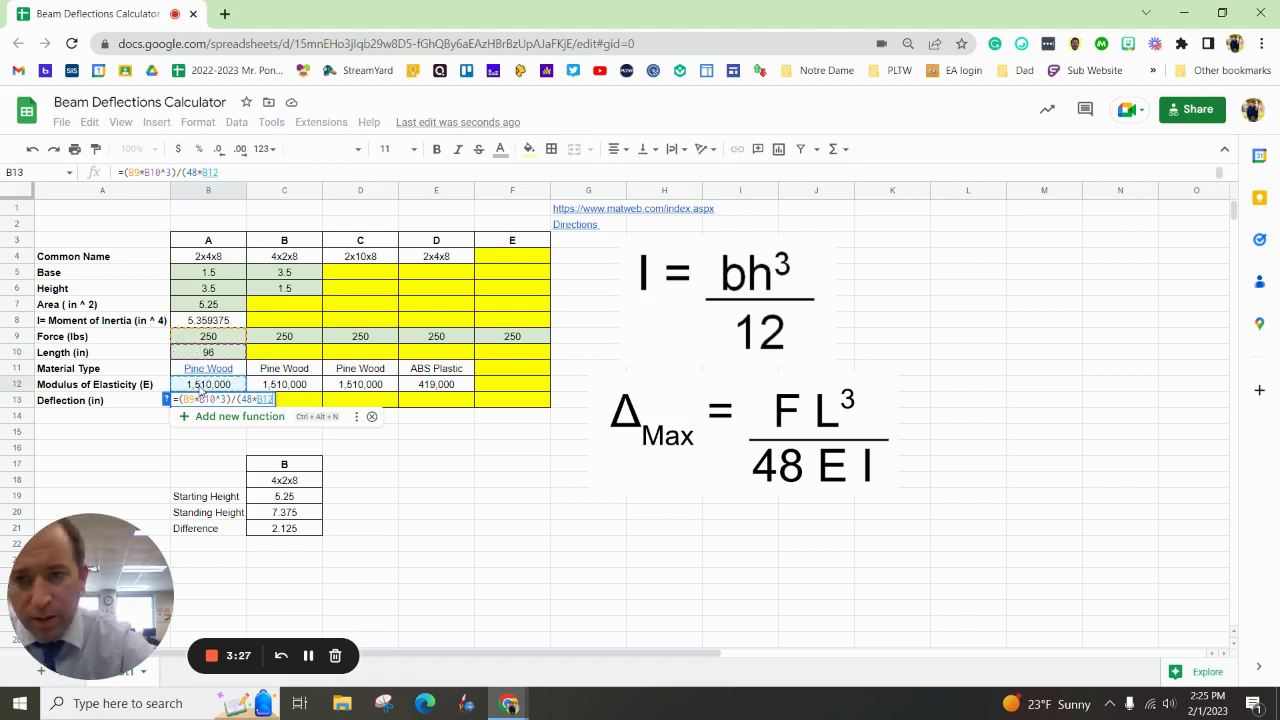
{"action": "type", "text": "*"}
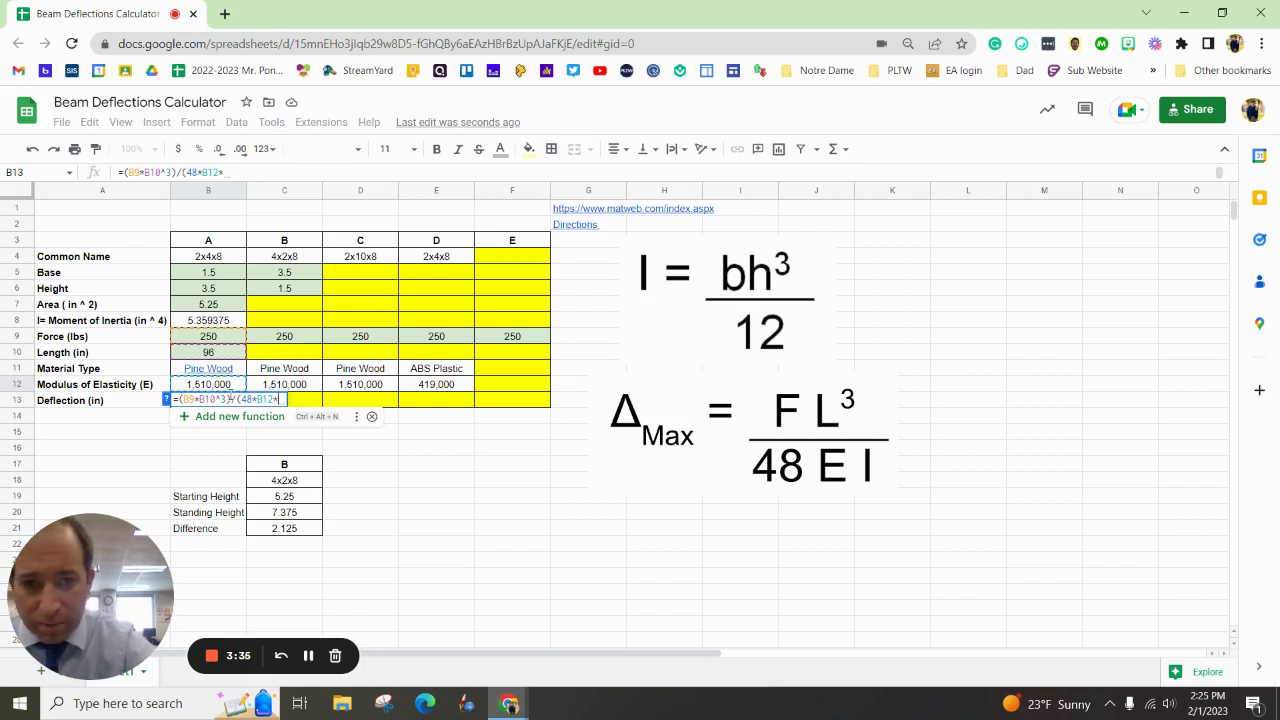
{"action": "left_click", "coordinate": [221, 324]}
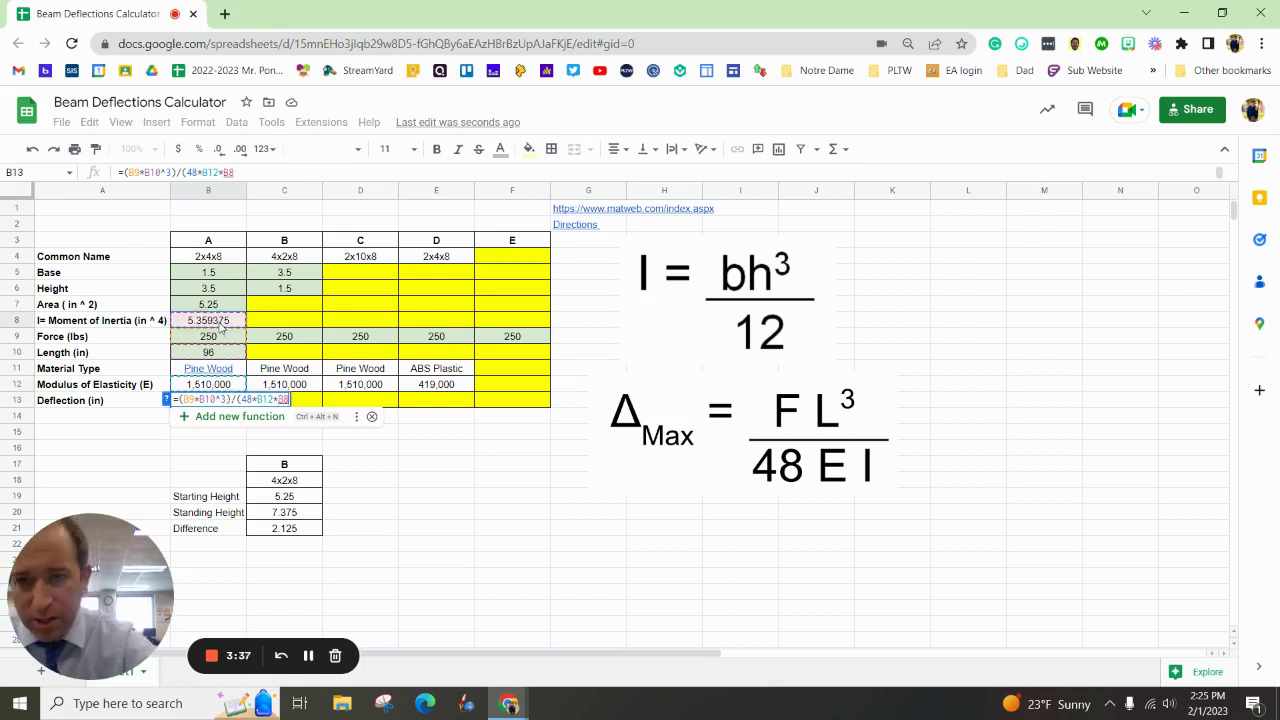
{"action": "type", "text": ")"}
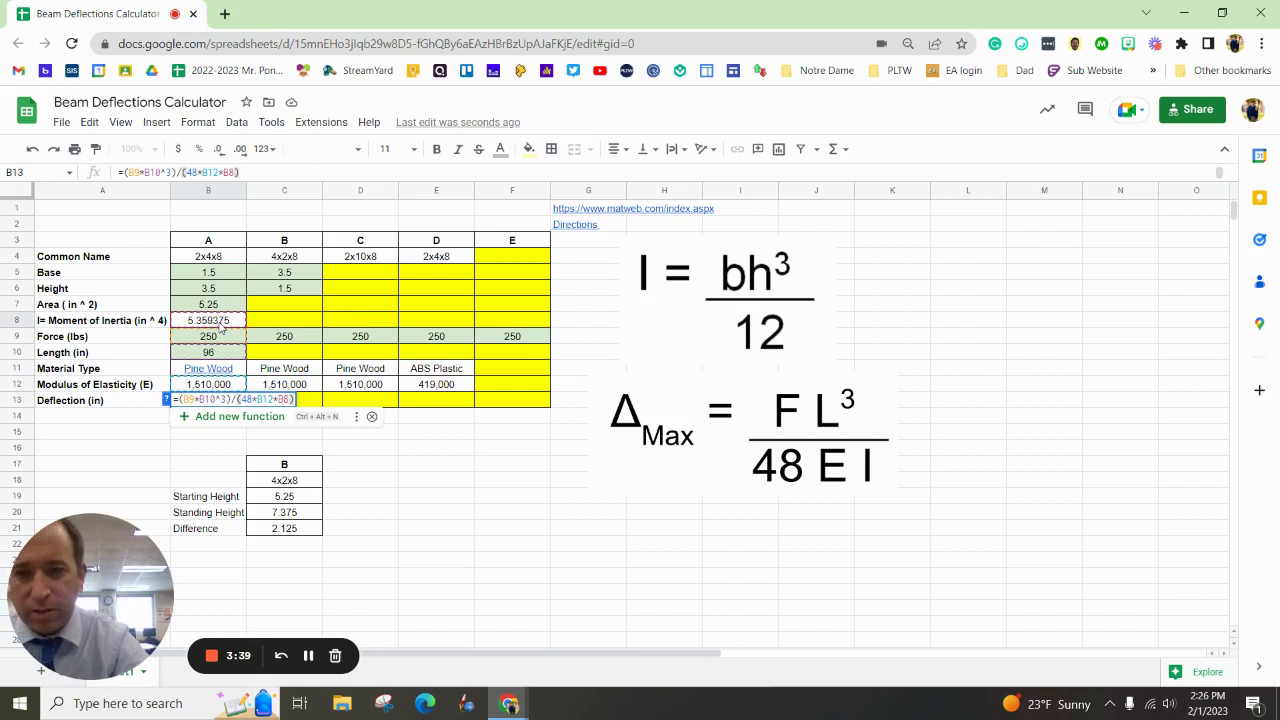
{"action": "key", "text": "Return"}
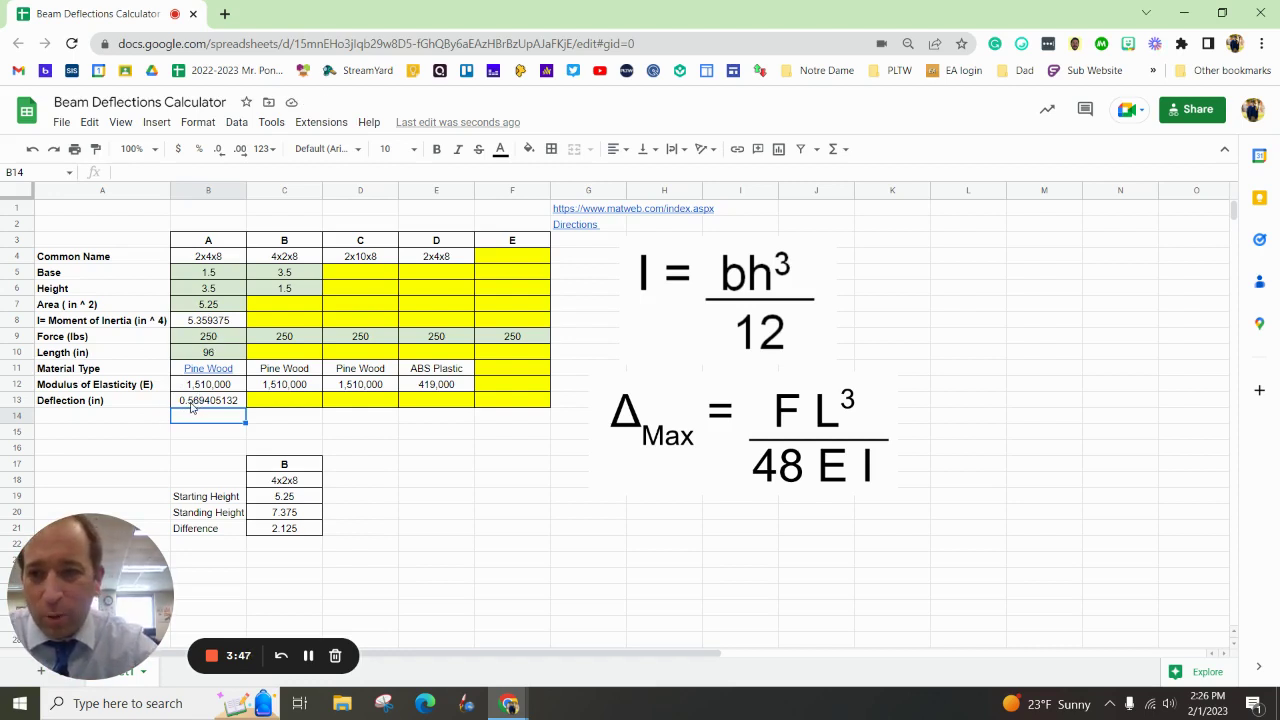
Step: Copy beam A's area and moment of inertia formulas across rows 7 and 8 to beams B through E
{"action": "left_click", "coordinate": [233, 308]}
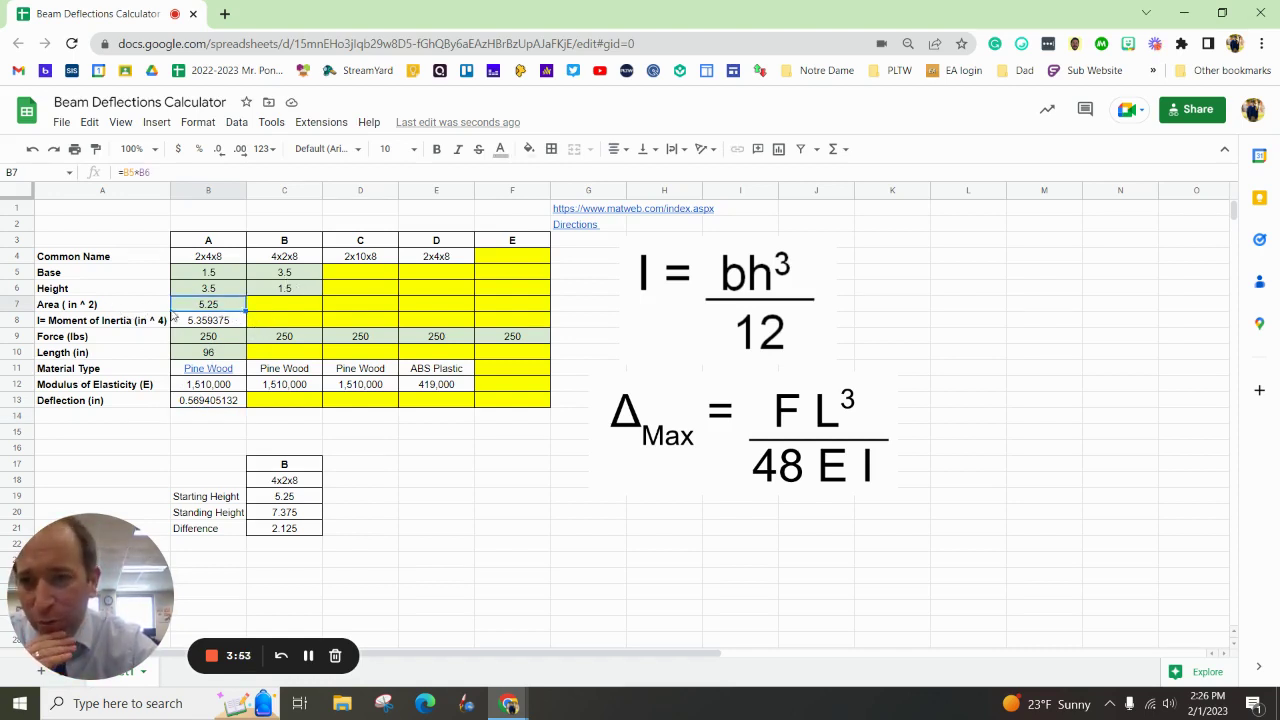
{"action": "left_click_drag", "start_coordinate": [246, 312], "coordinate": [520, 310]}
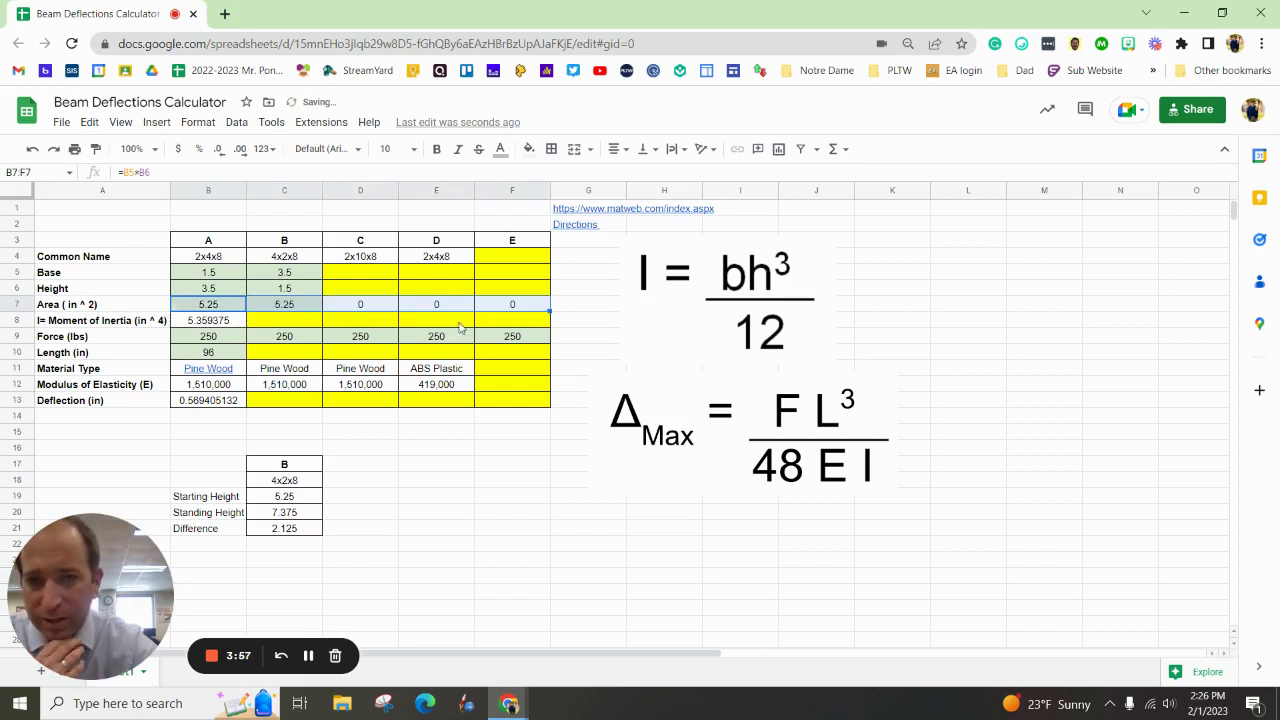
{"action": "left_click", "coordinate": [207, 327]}
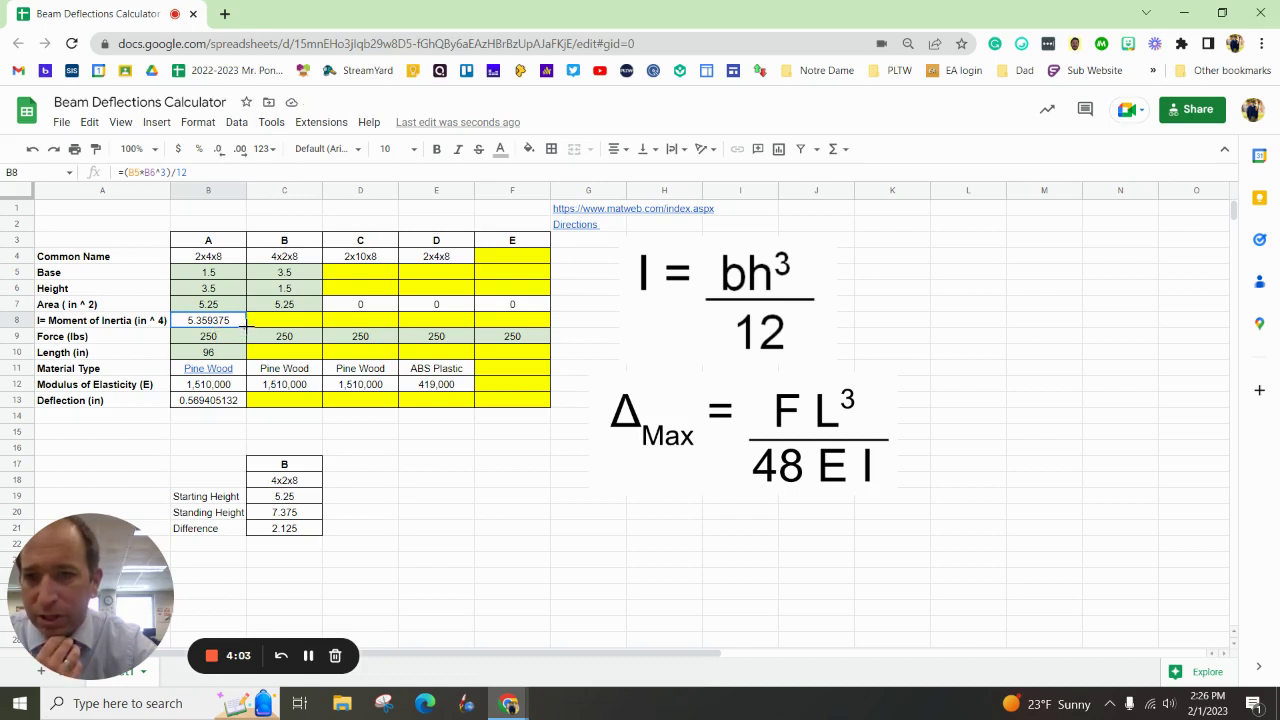
{"action": "left_click_drag", "start_coordinate": [246, 327], "coordinate": [510, 337]}
Step: Copy beam A's length and deflection formulas across rows 10 and 13 to beams B through E
{"action": "left_click", "coordinate": [207, 356]}
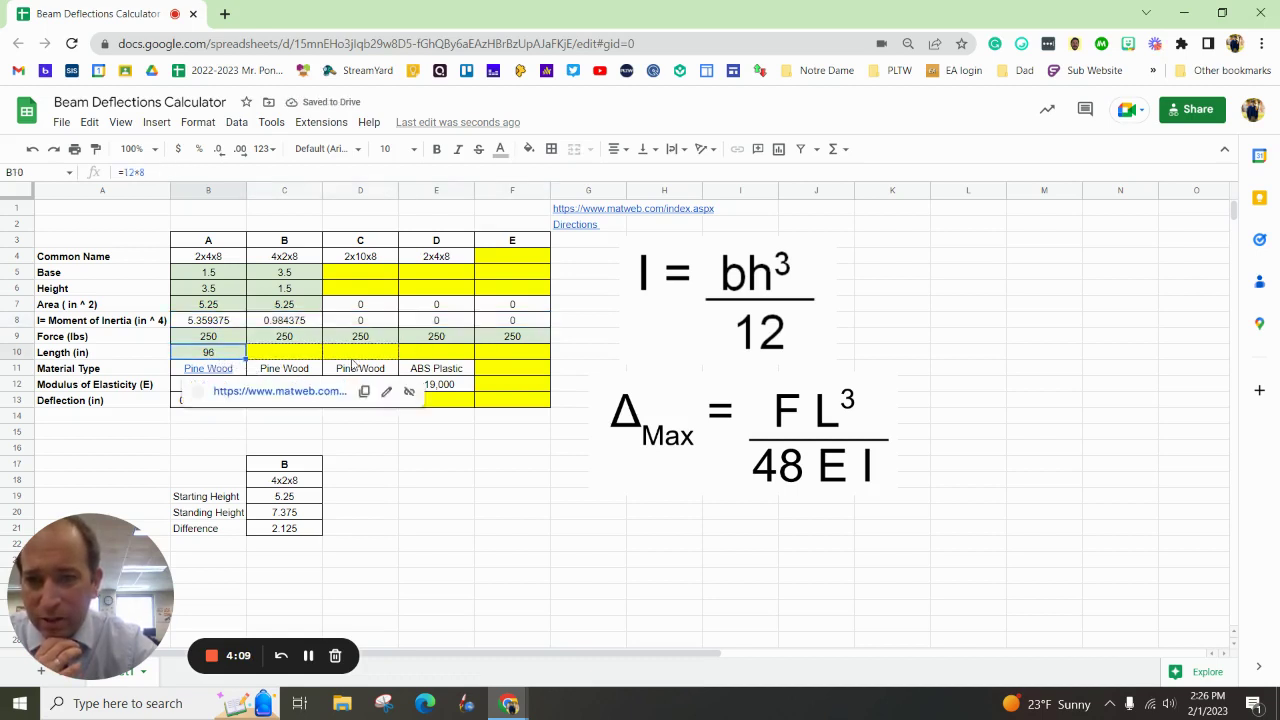
{"action": "left_click_drag", "start_coordinate": [246, 360], "coordinate": [503, 362]}
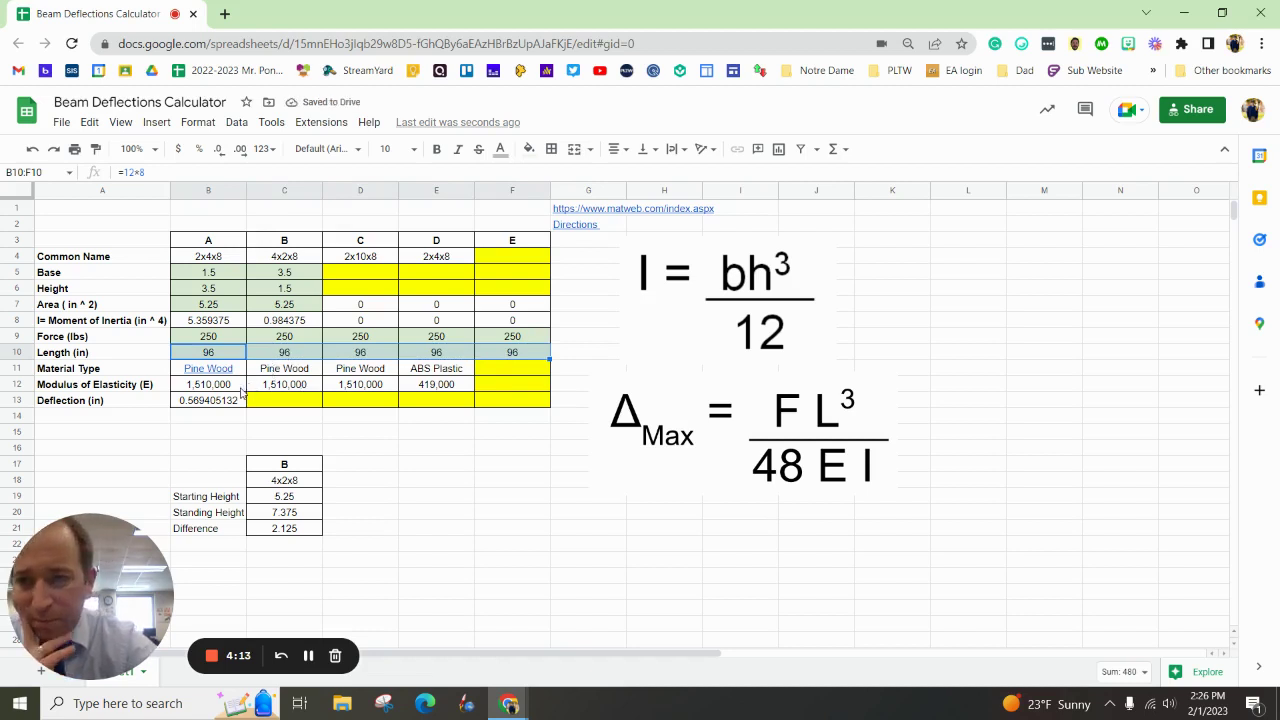
{"action": "left_click", "coordinate": [216, 400]}
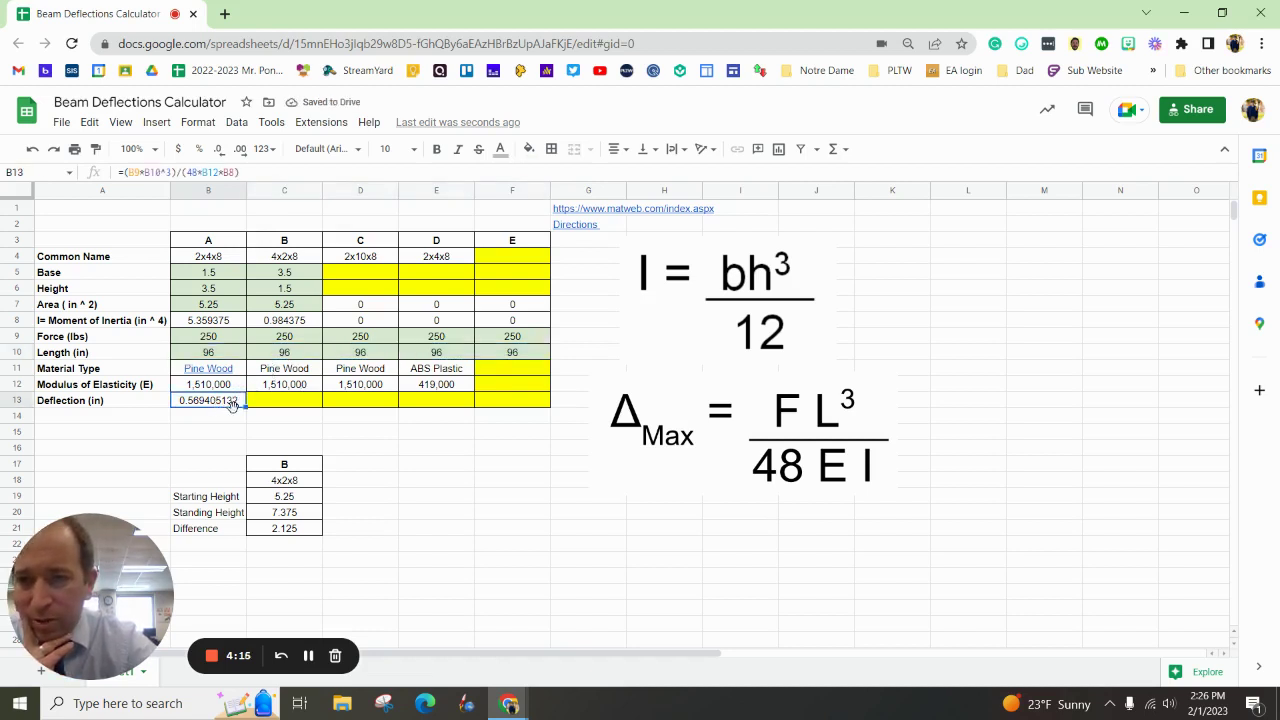
{"action": "left_click_drag", "start_coordinate": [246, 408], "coordinate": [503, 406]}
{"action": "left_click", "coordinate": [317, 419]}
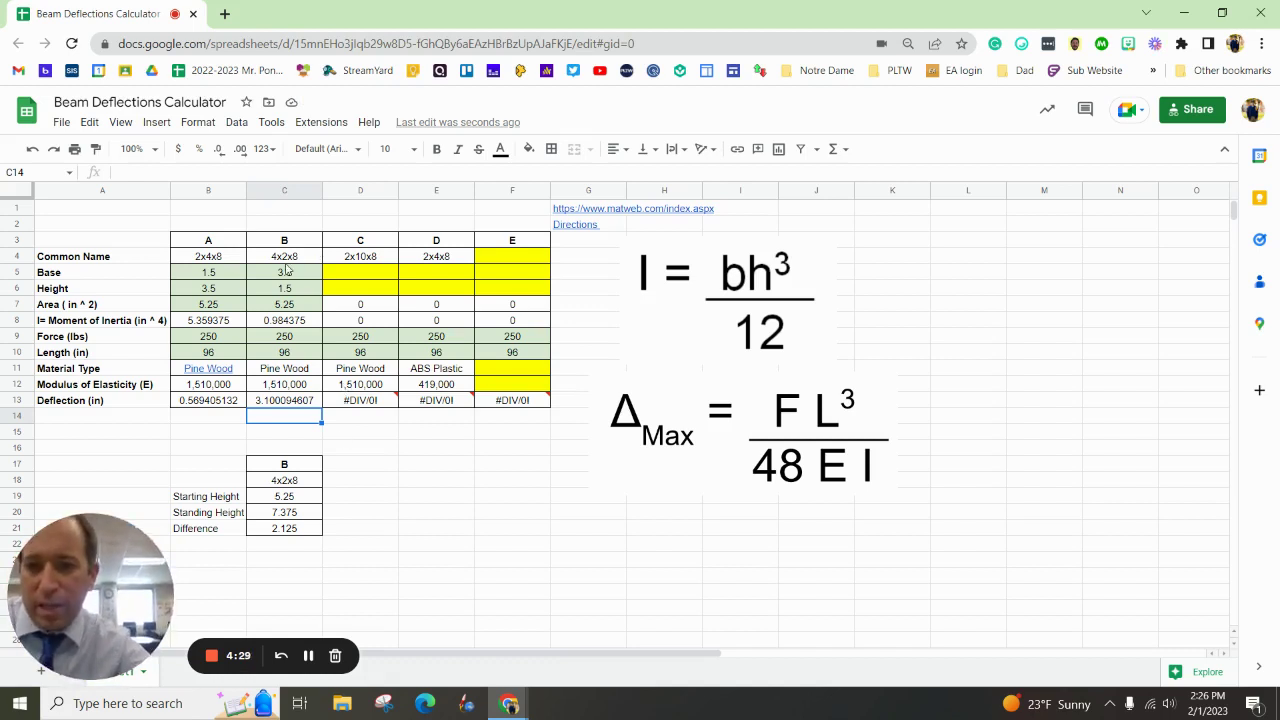
Step: Set beam B's force in C9 to 170 lbs and check its deflection in C13
{"action": "left_click", "coordinate": [274, 337]}
{"action": "type", "text": "1"}
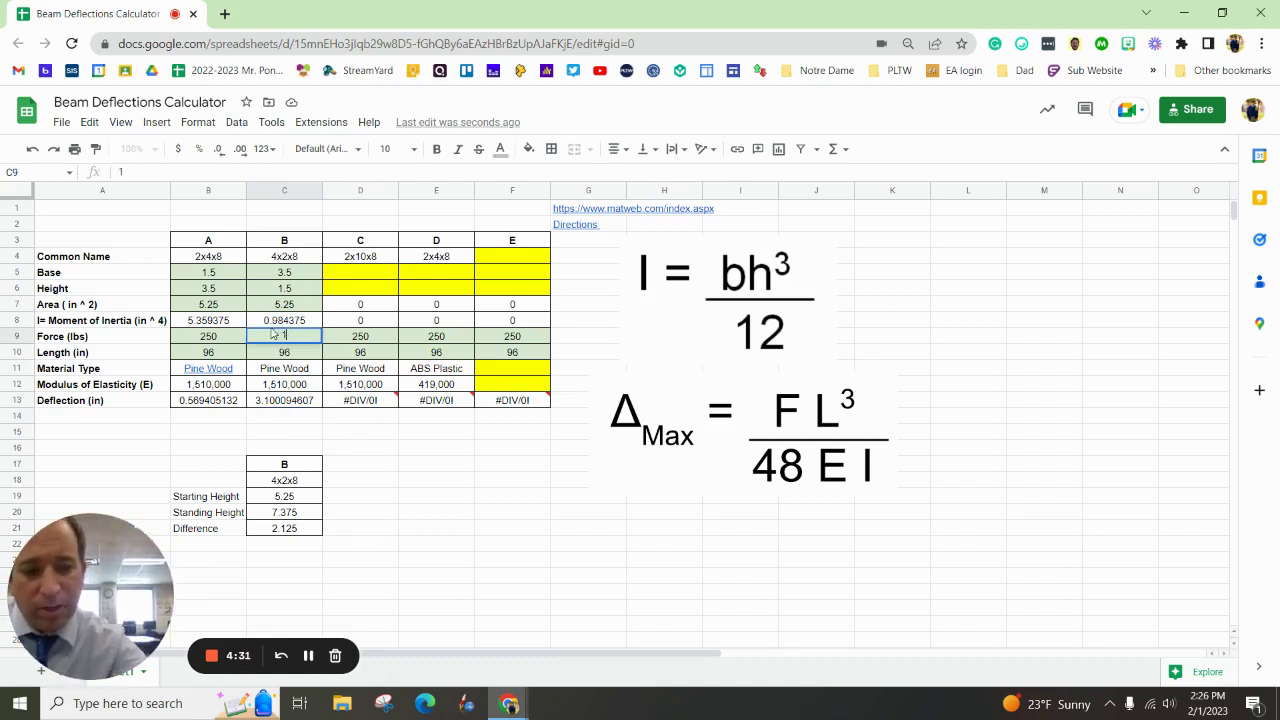
{"action": "type", "text": "70"}
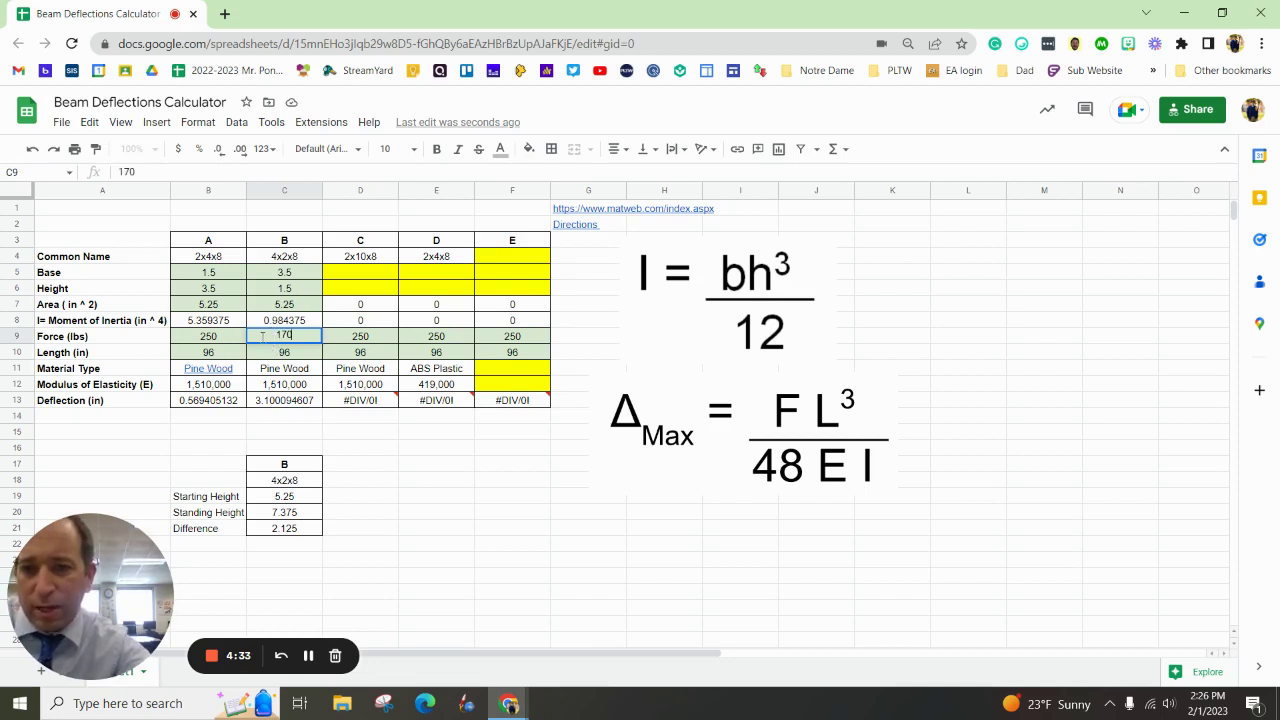
{"action": "key", "text": "Return"}
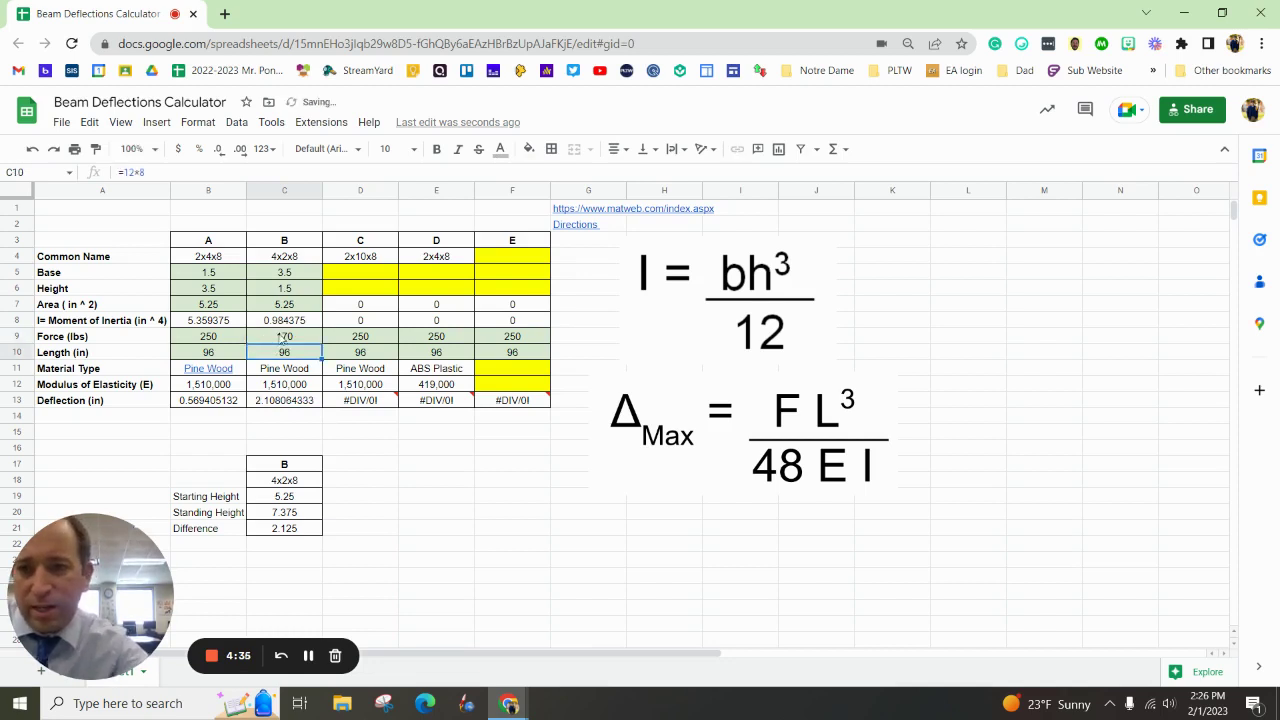
{"action": "left_click", "coordinate": [268, 402]}
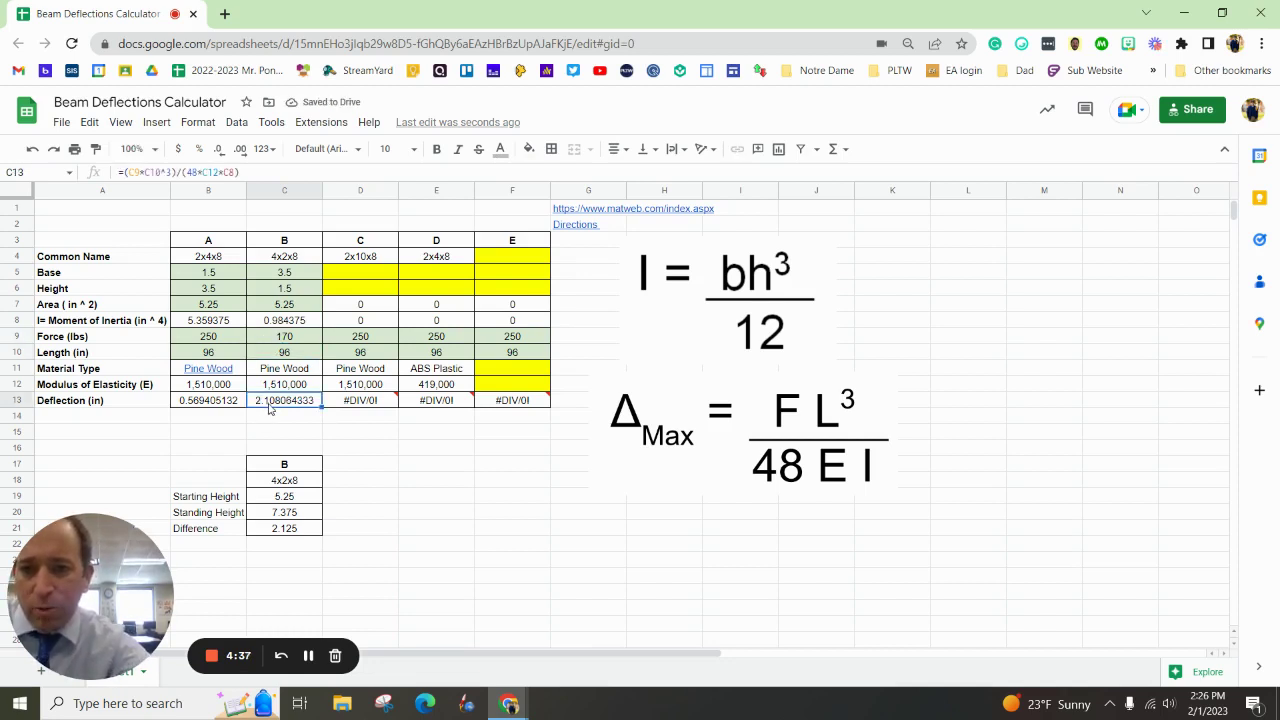